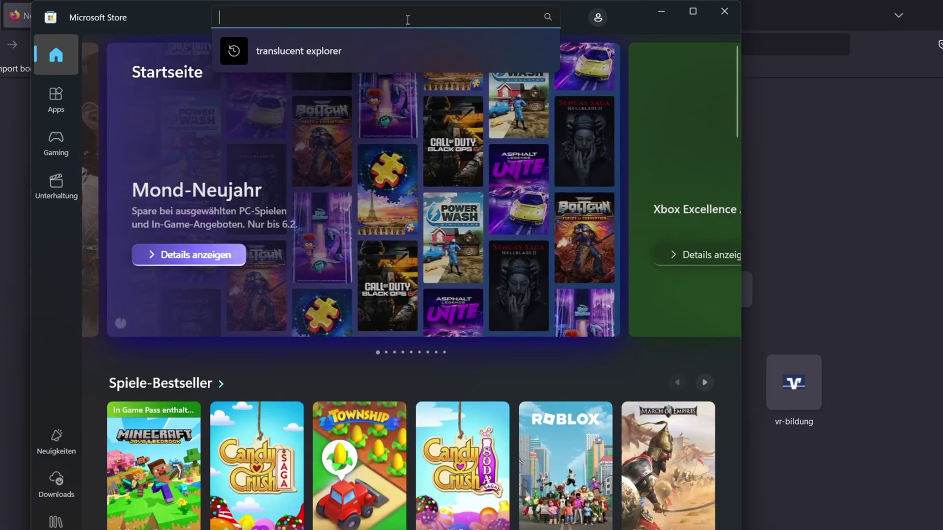
Search the Microsoft Store for spotify, view the Spotify – Musik und Podcasts app page, and close the store.
{"action": "type", "text": "s"}
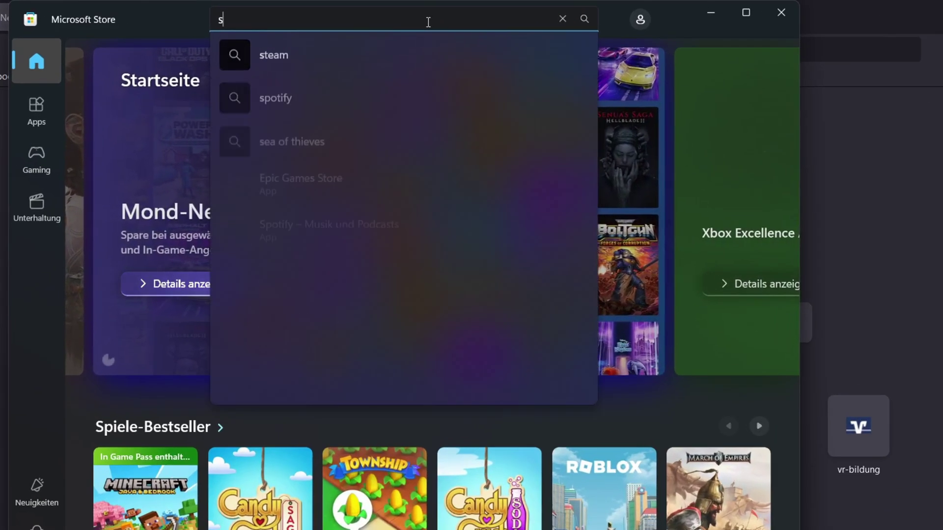
{"action": "type", "text": "potif"}
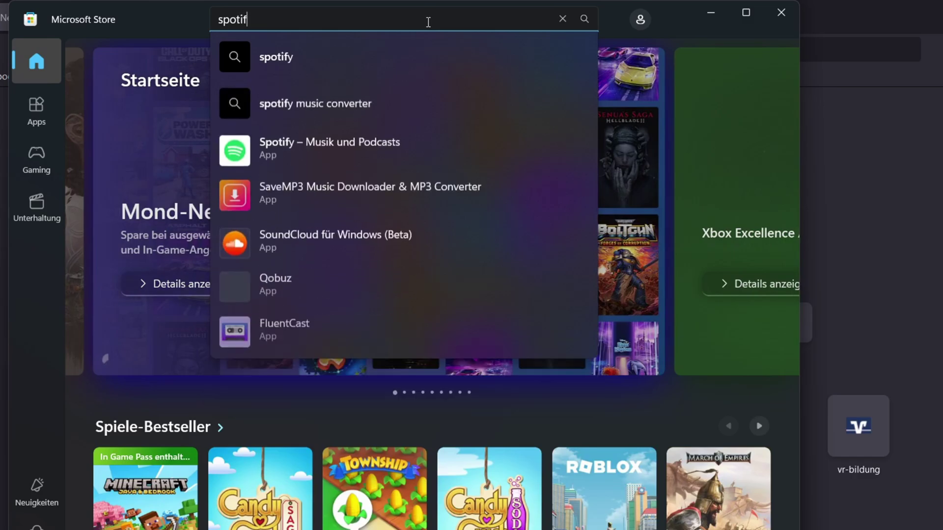
{"action": "left_click", "coordinate": [339, 72]}
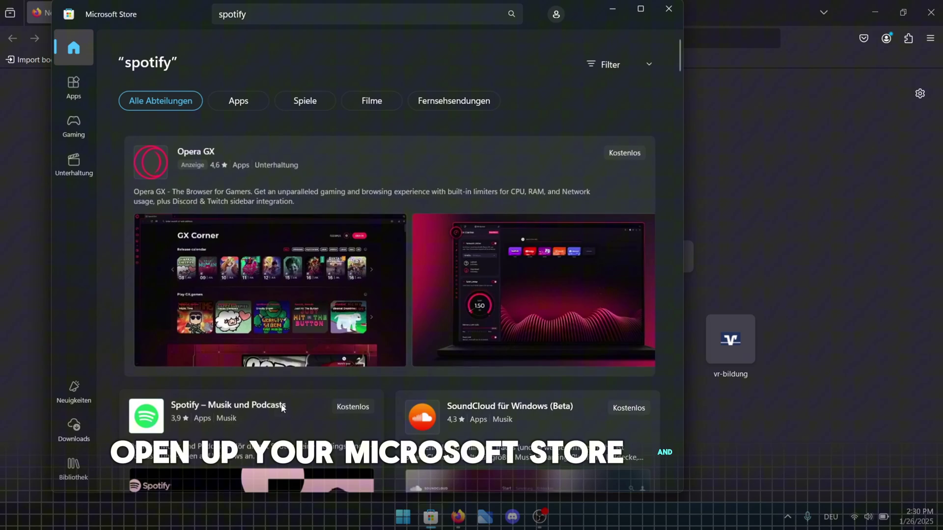
{"action": "left_click", "coordinate": [282, 407]}
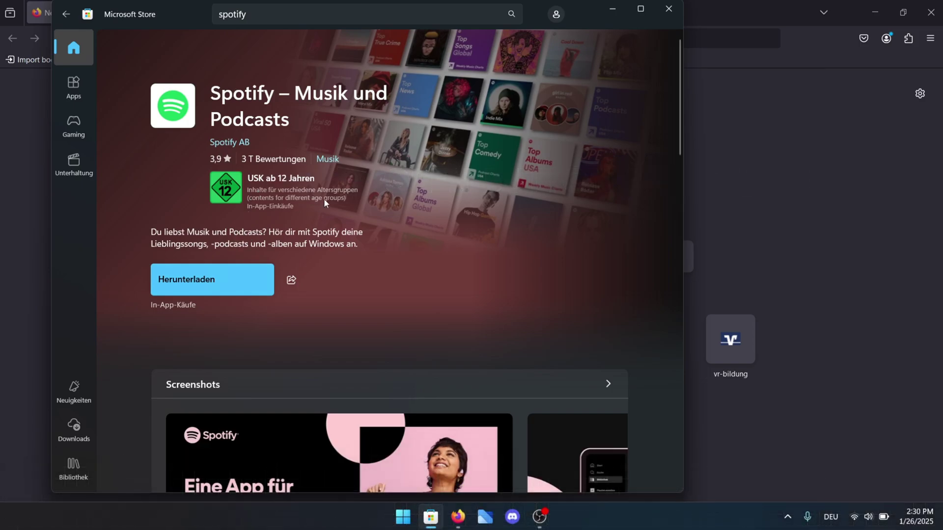
{"action": "left_click", "coordinate": [678, 13]}
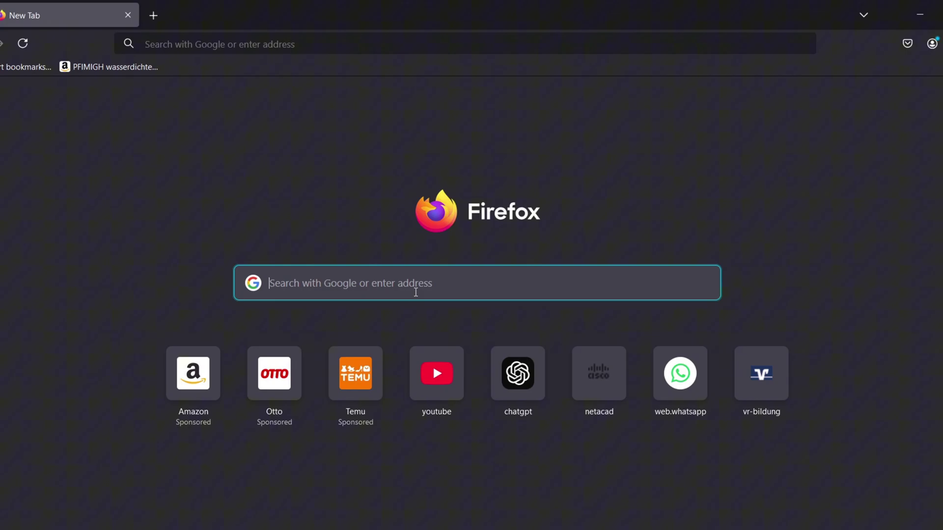
Search the web in Firefox for "spotify download" and open the official Spotify page for the Windows download.
{"action": "type", "text": "spot"}
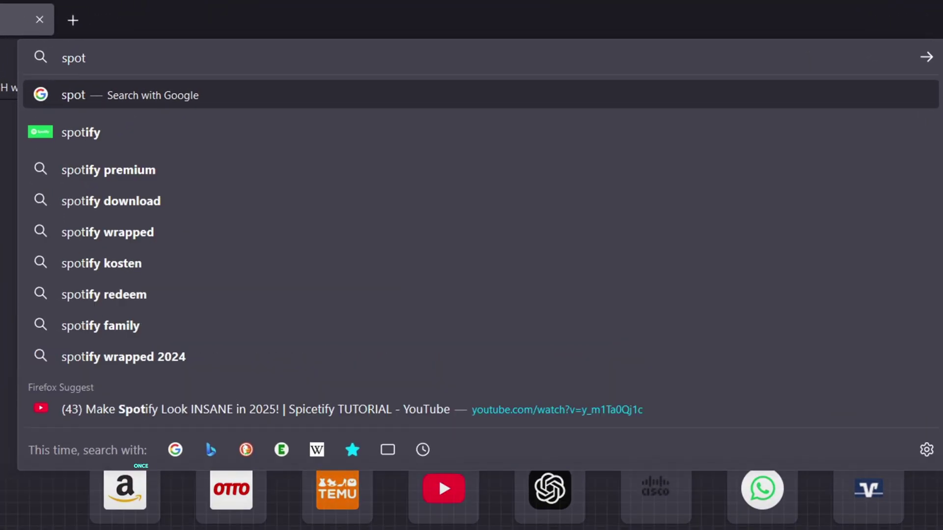
{"action": "type", "text": "ify d"}
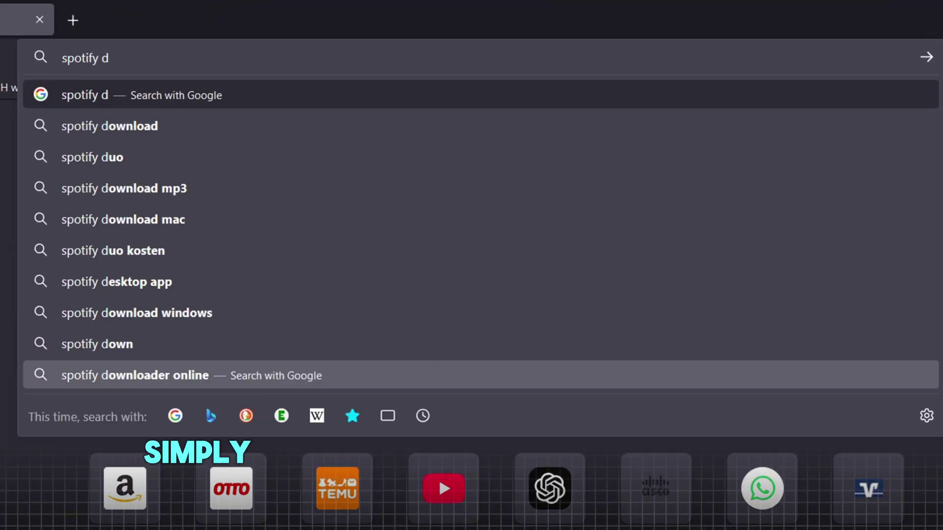
{"action": "left_click", "coordinate": [201, 125]}
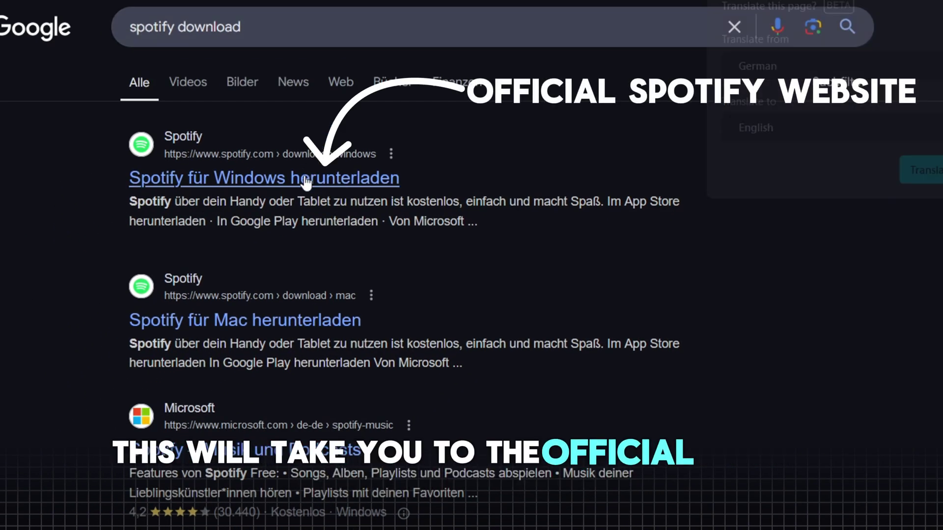
{"action": "left_click", "coordinate": [305, 181]}
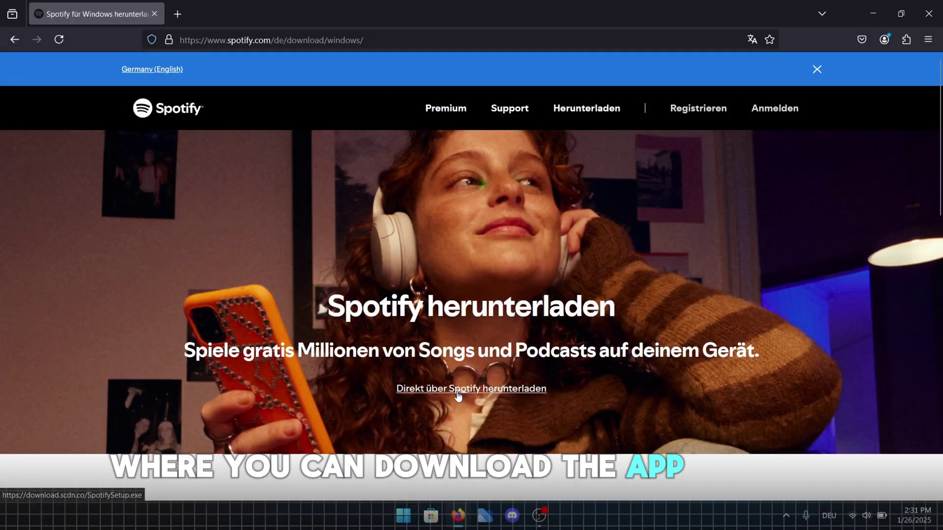
Download SpotifySetup.exe directly from Spotify and run the installer.
{"action": "left_click", "coordinate": [458, 390]}
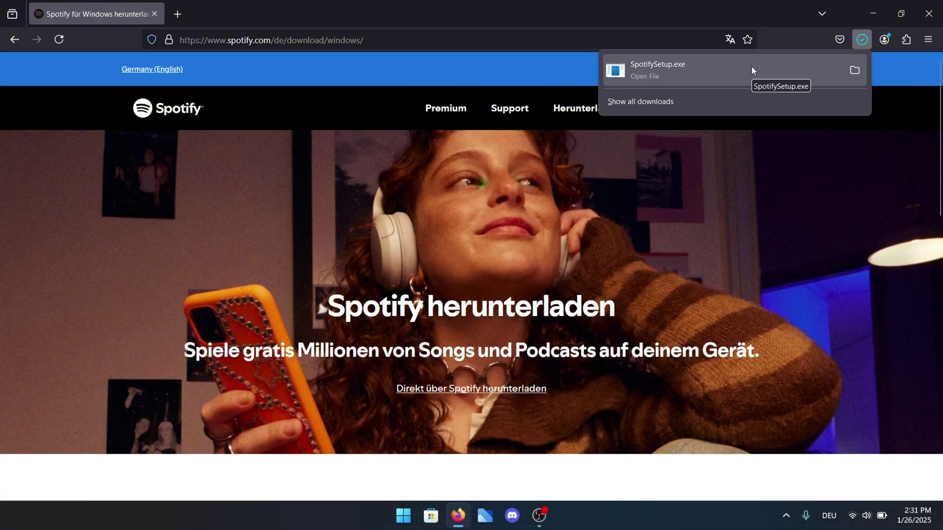
{"action": "left_click", "coordinate": [651, 74]}
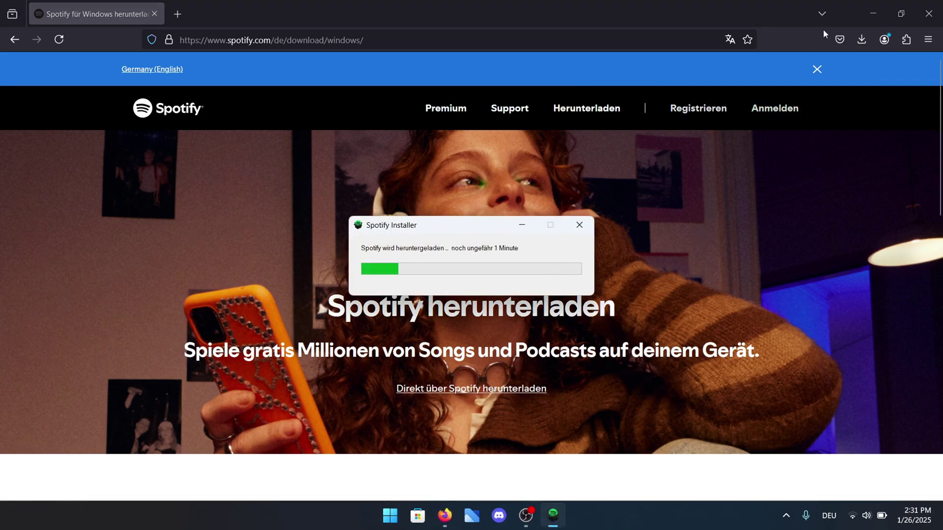
{"action": "left_click", "coordinate": [881, 5]}
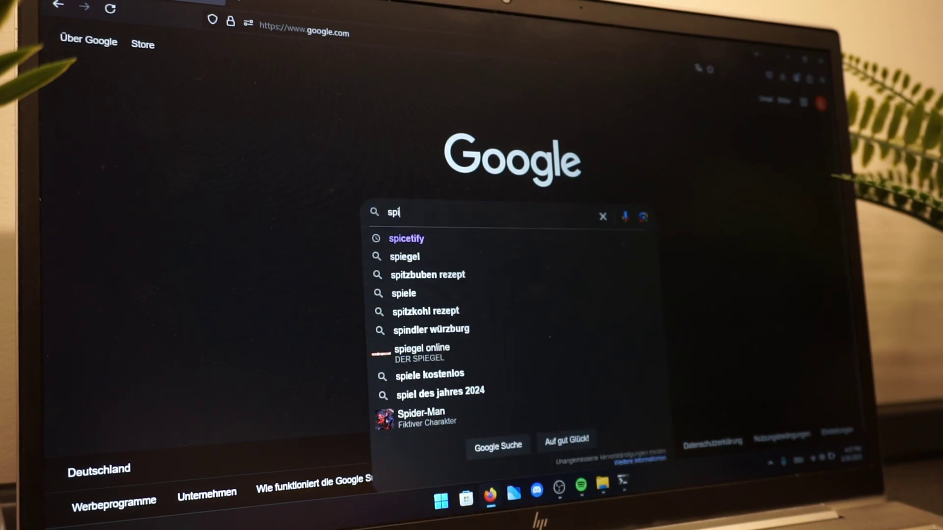
Search Google for spicetify, open the official Spicetify site, and go to its Getting Started installation instructions for Windows.
{"action": "type", "text": "cetify"}
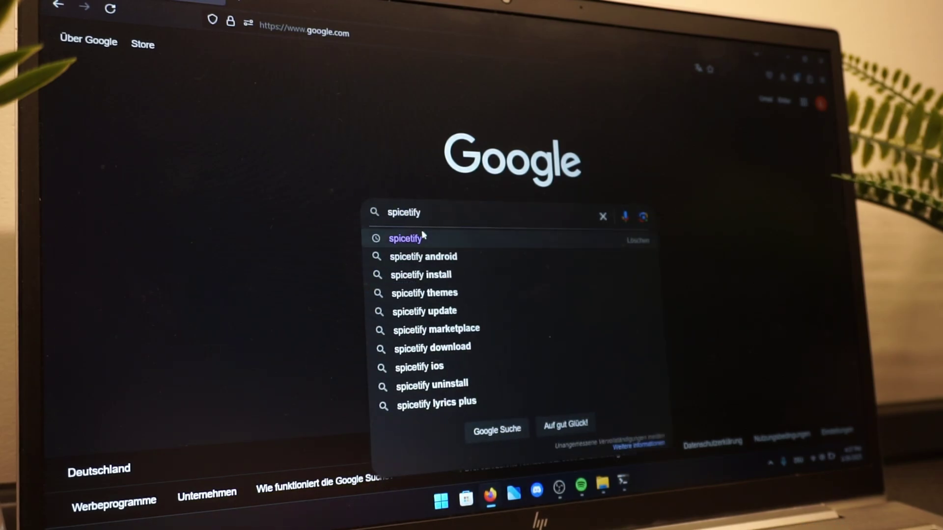
{"action": "left_click", "coordinate": [422, 238]}
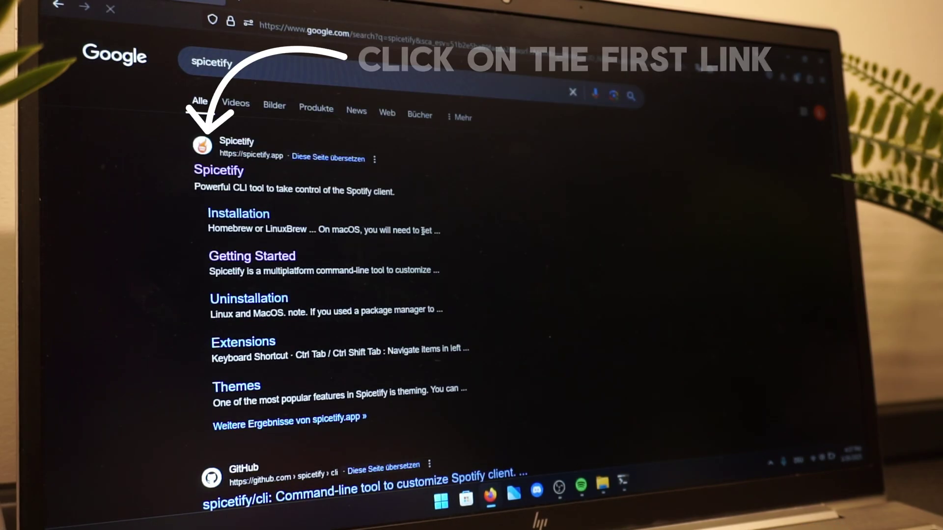
{"action": "left_click", "coordinate": [227, 171]}
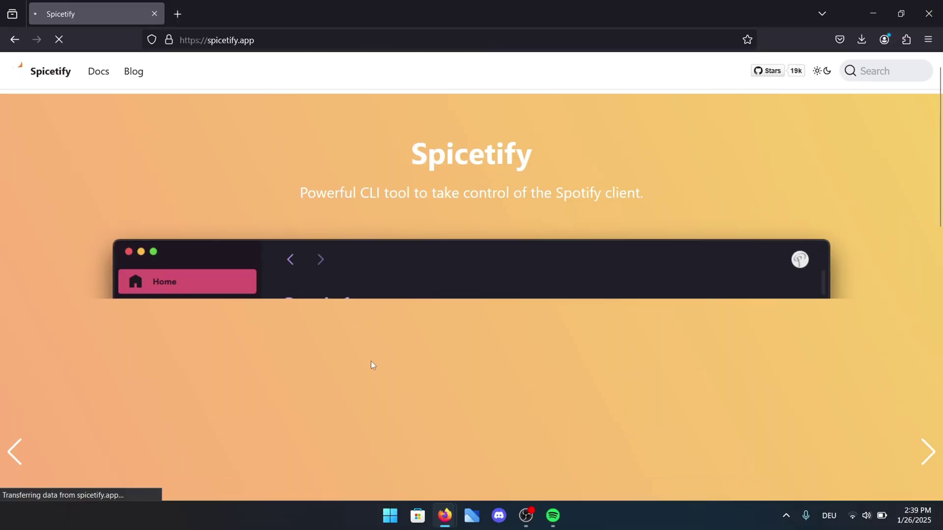
{"action": "scroll", "coordinate": [370, 361], "scroll_direction": "down", "scroll_amount": 6}
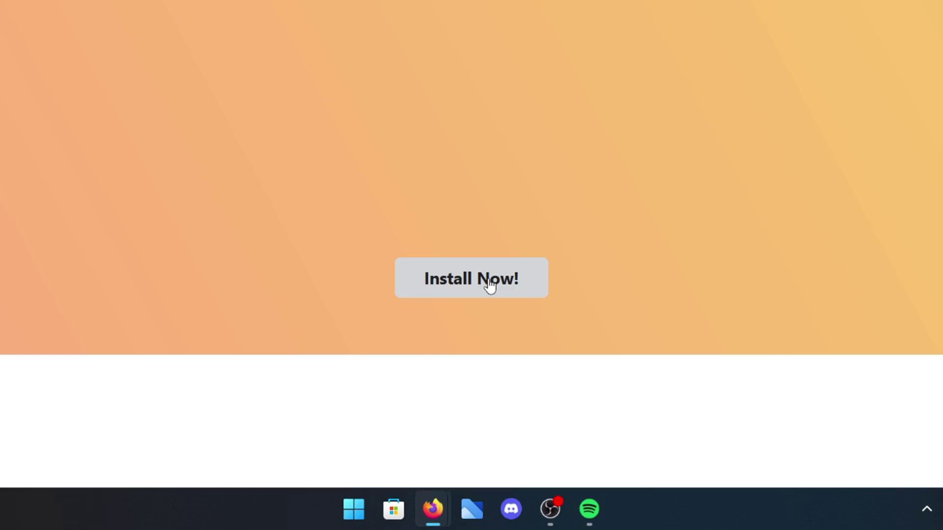
{"action": "left_click", "coordinate": [489, 285]}
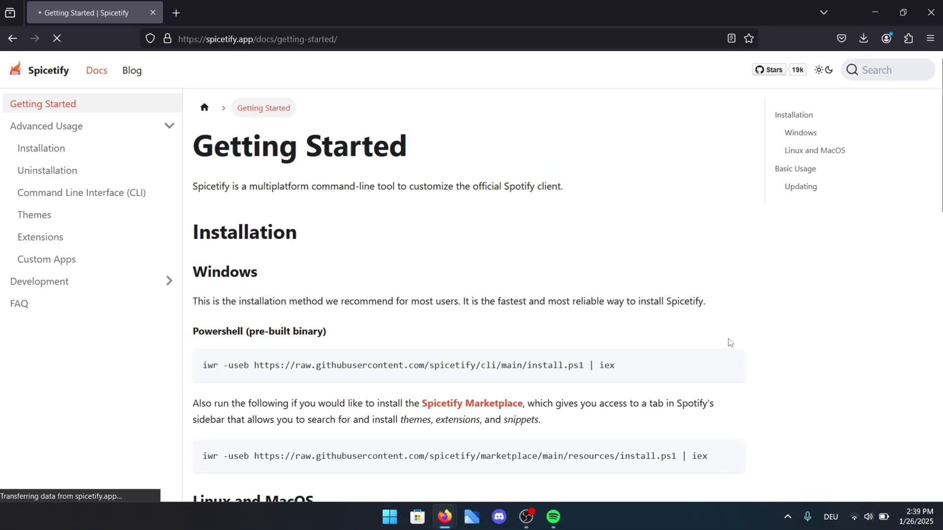
{"action": "scroll", "coordinate": [784, 355], "scroll_direction": "down", "scroll_amount": 2}
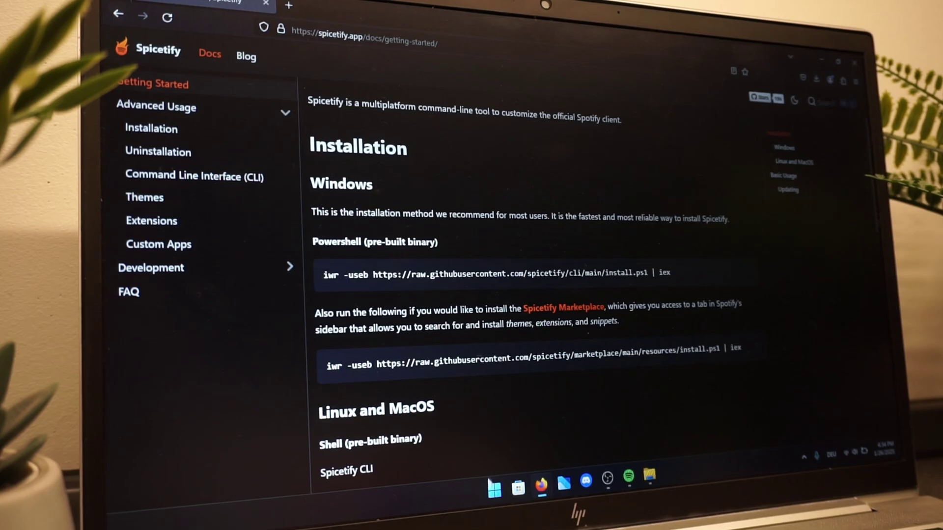
{"action": "left_click", "coordinate": [492, 490]}
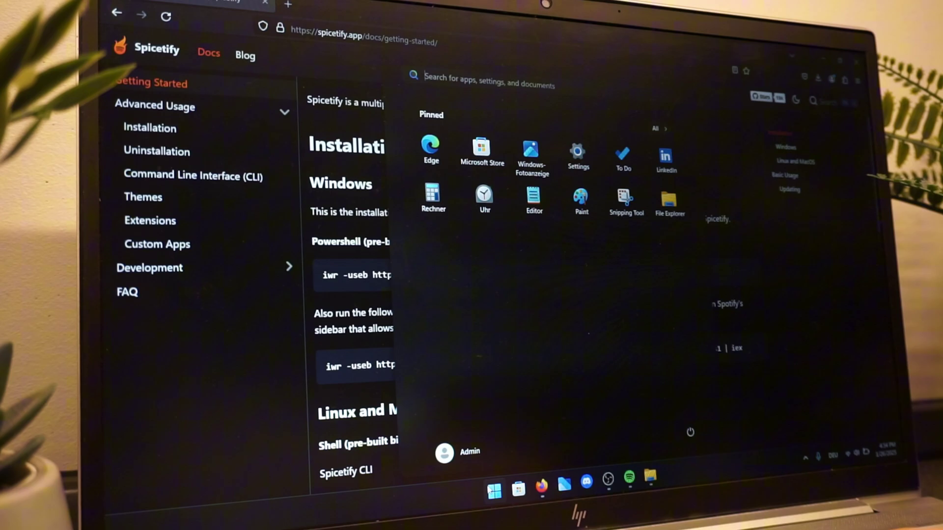
{"action": "type", "text": "po"}
{"action": "key", "text": "Return"}
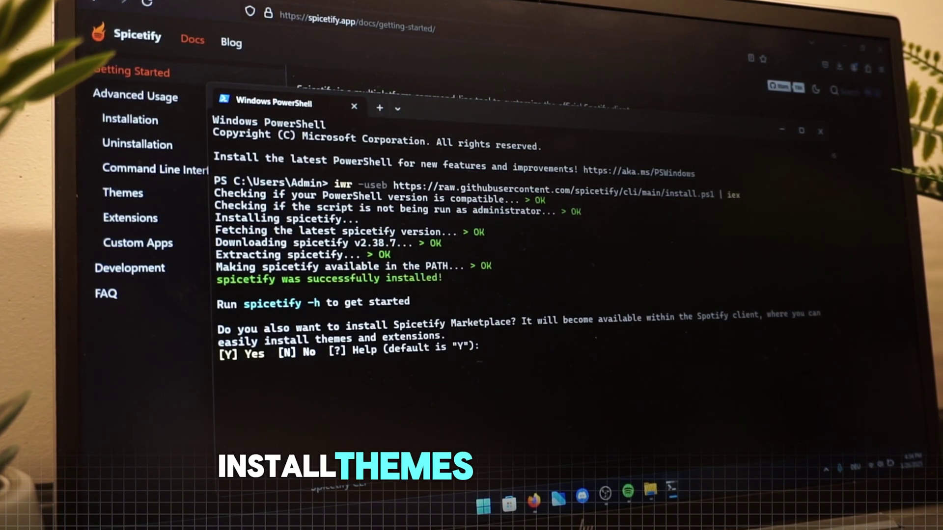
{"action": "type", "text": "y"}
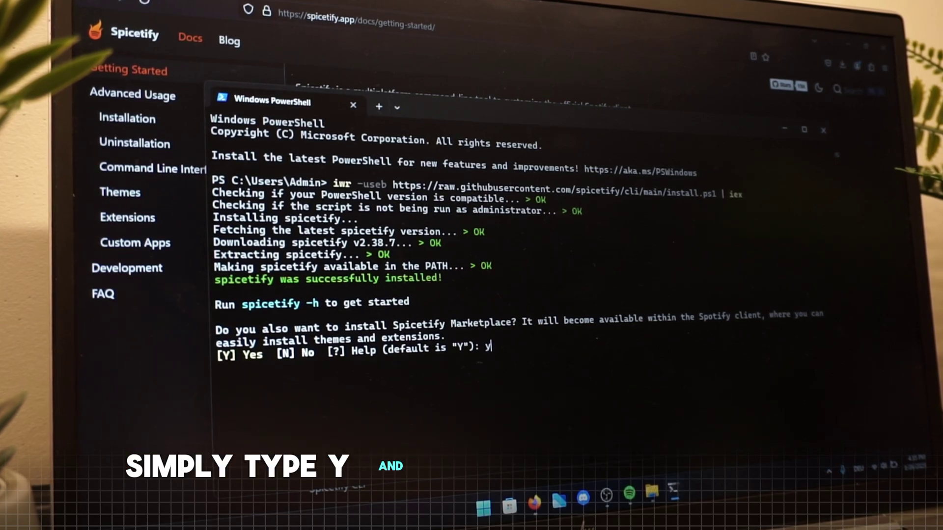
{"action": "key", "text": "Return"}
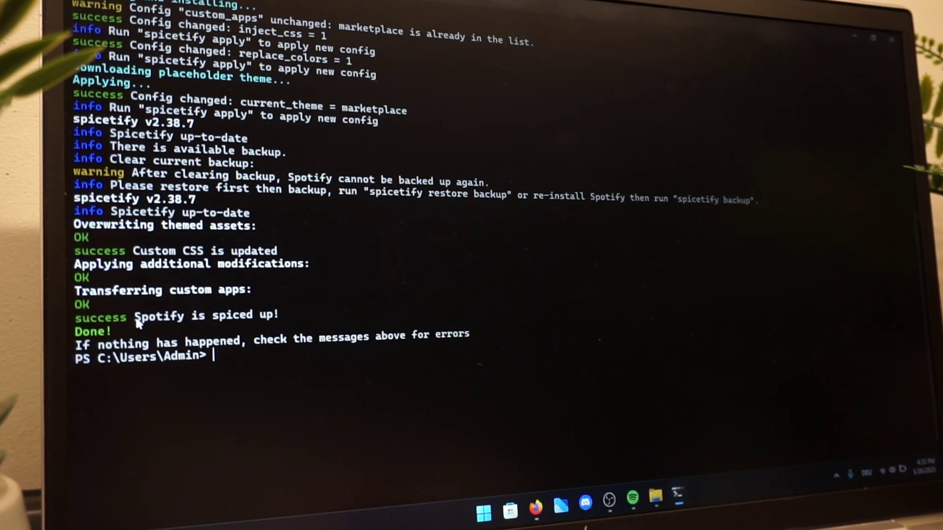
{"action": "left_click_drag", "start_coordinate": [134, 316], "coordinate": [279, 318]}
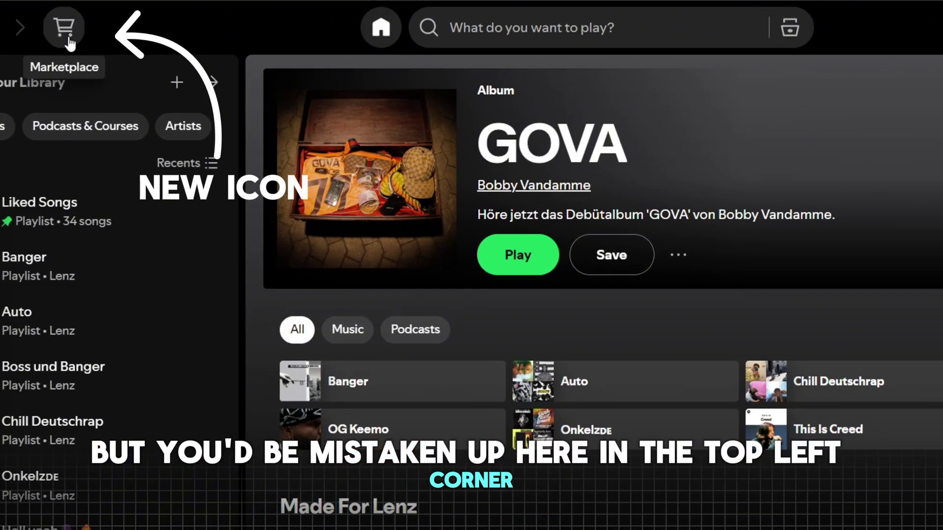
Open the Marketplace in Spotify and look through its themes, snippets, apps and available extensions.
{"action": "left_click", "coordinate": [69, 43]}
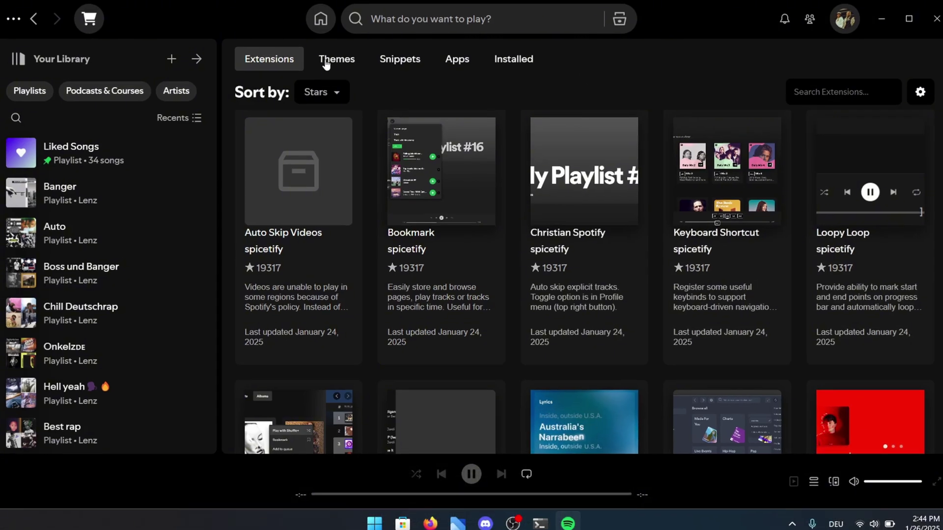
{"action": "left_click", "coordinate": [341, 64]}
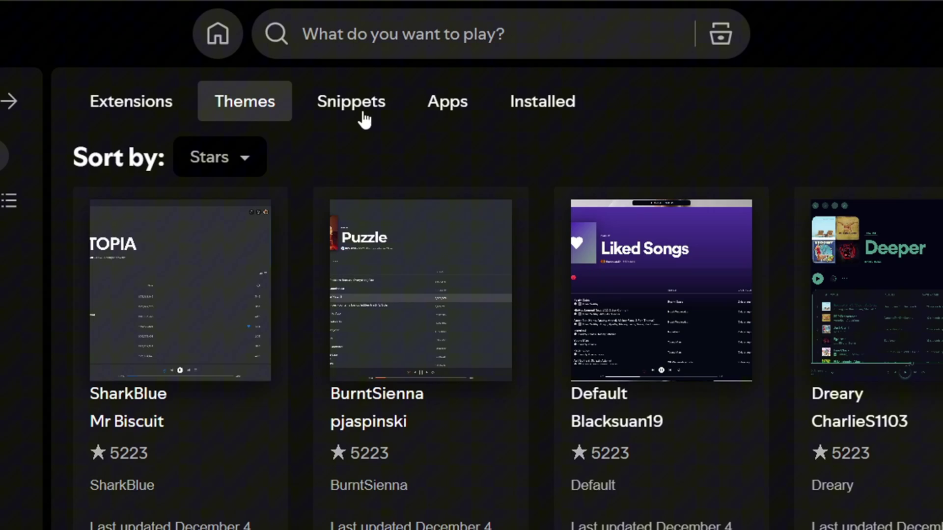
{"action": "left_click", "coordinate": [379, 99]}
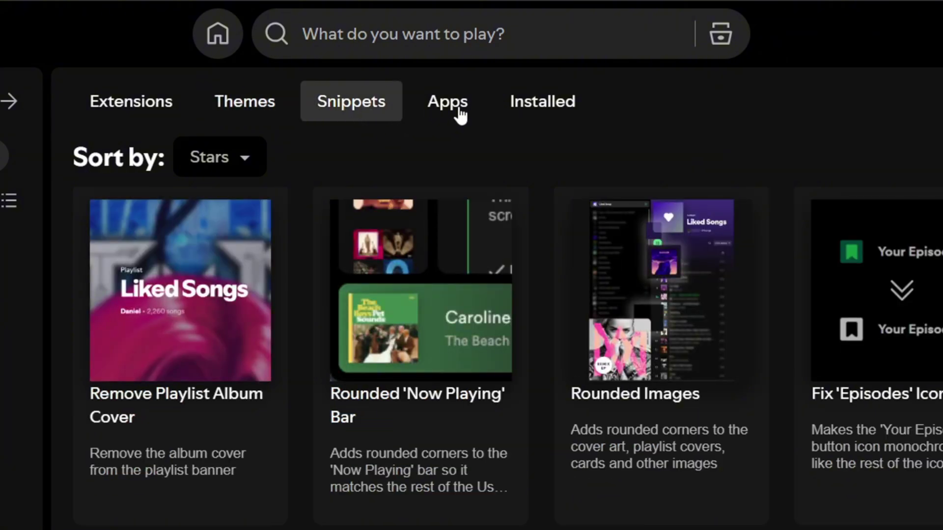
{"action": "left_click", "coordinate": [461, 114]}
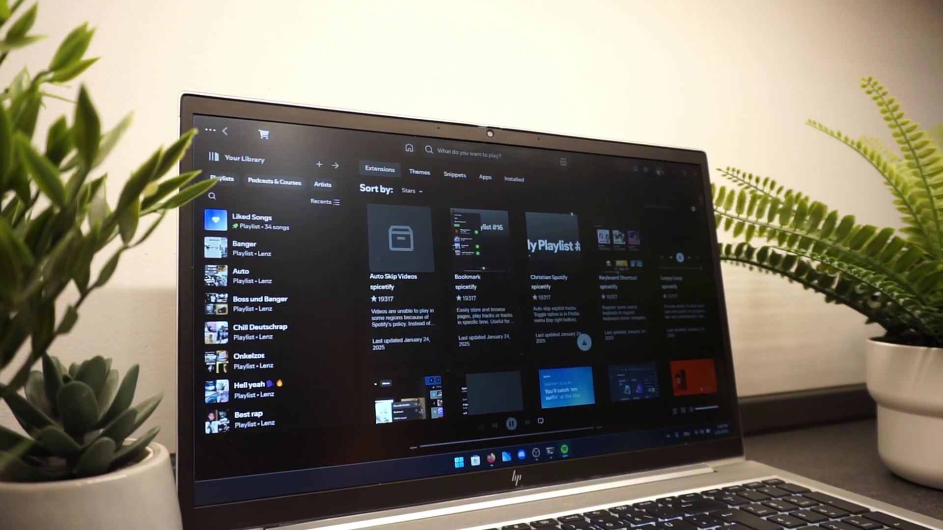
{"action": "scroll", "coordinate": [540, 295], "scroll_direction": "down", "scroll_amount": 2}
{"action": "scroll", "coordinate": [573, 212], "scroll_direction": "down", "scroll_amount": 10}
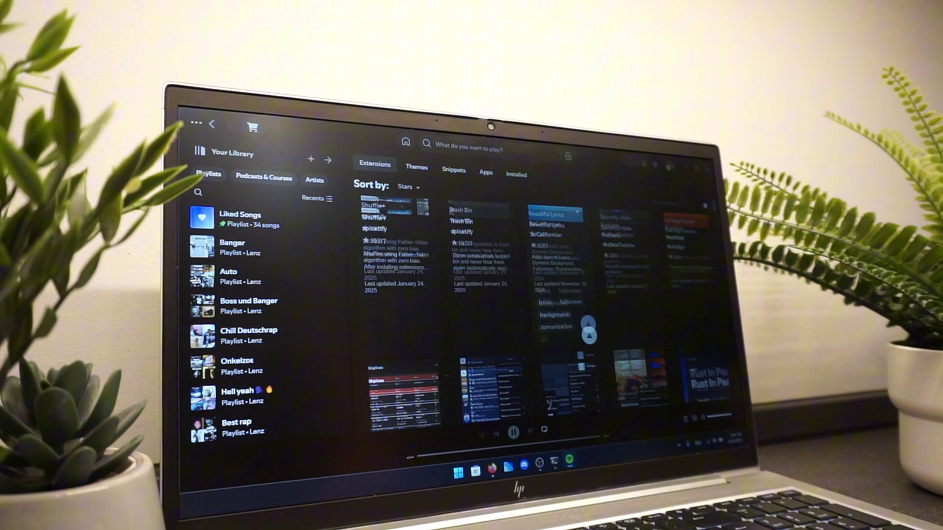
{"action": "scroll", "coordinate": [615, 350], "scroll_direction": "down", "scroll_amount": 10}
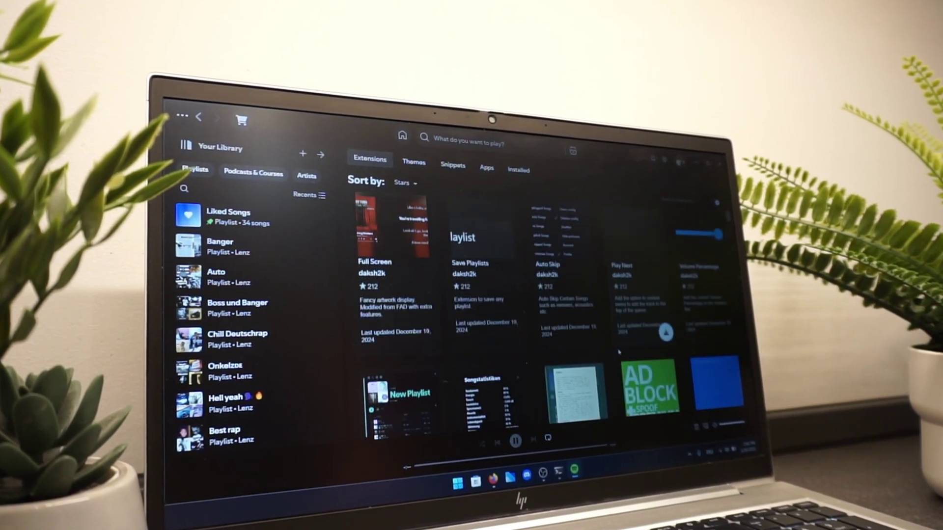
{"action": "scroll", "coordinate": [623, 353], "scroll_direction": "down", "scroll_amount": 10}
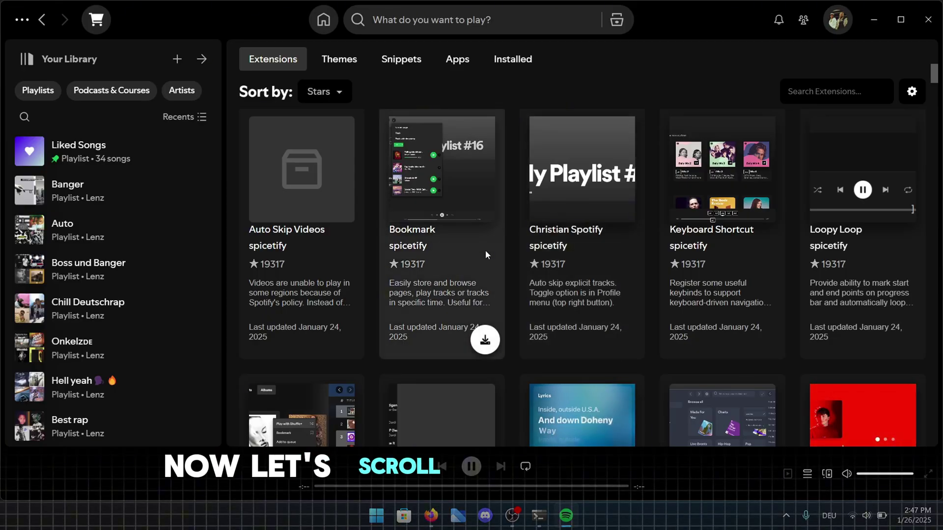
Install the Beautiful Lyrics extension by SoCalifornian from the Marketplace and postpone the page reload.
{"action": "scroll", "coordinate": [485, 255], "scroll_direction": "down", "scroll_amount": 2}
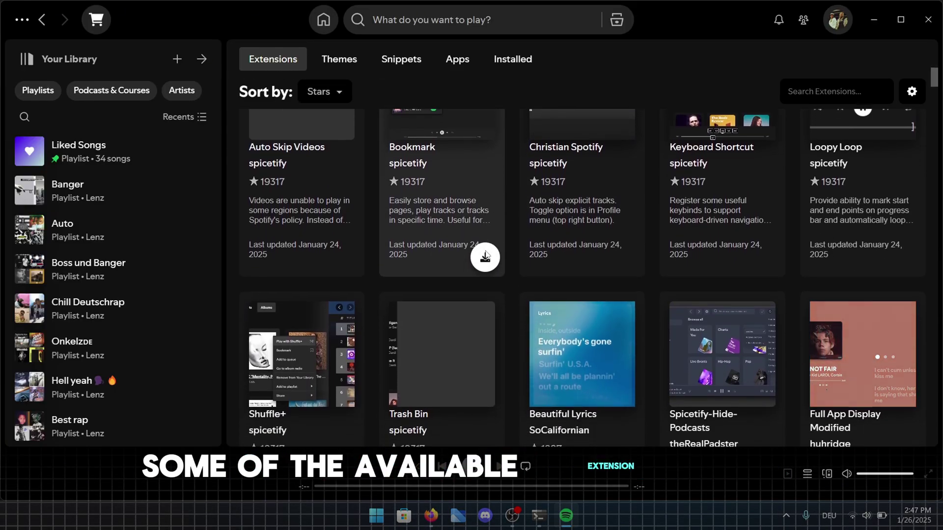
{"action": "scroll", "coordinate": [485, 253], "scroll_direction": "down", "scroll_amount": 3}
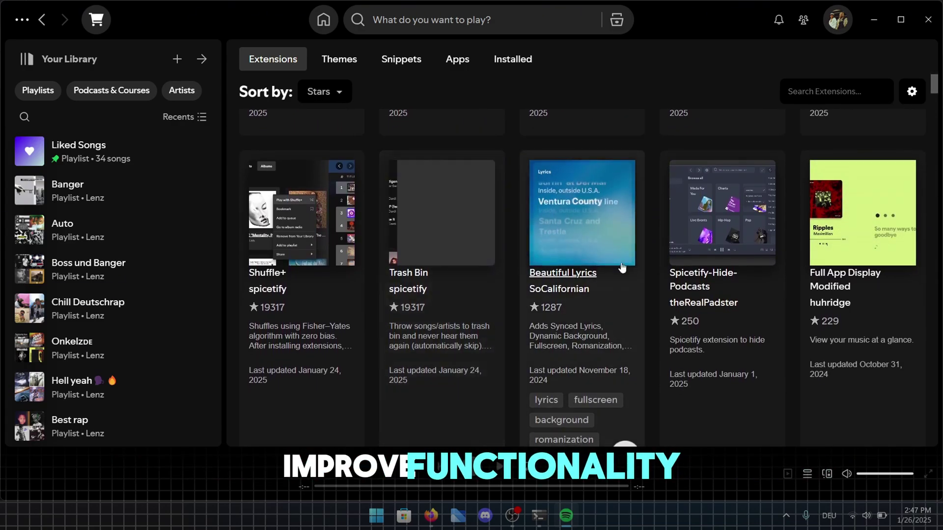
{"action": "scroll", "coordinate": [596, 285], "scroll_direction": "down", "scroll_amount": 1}
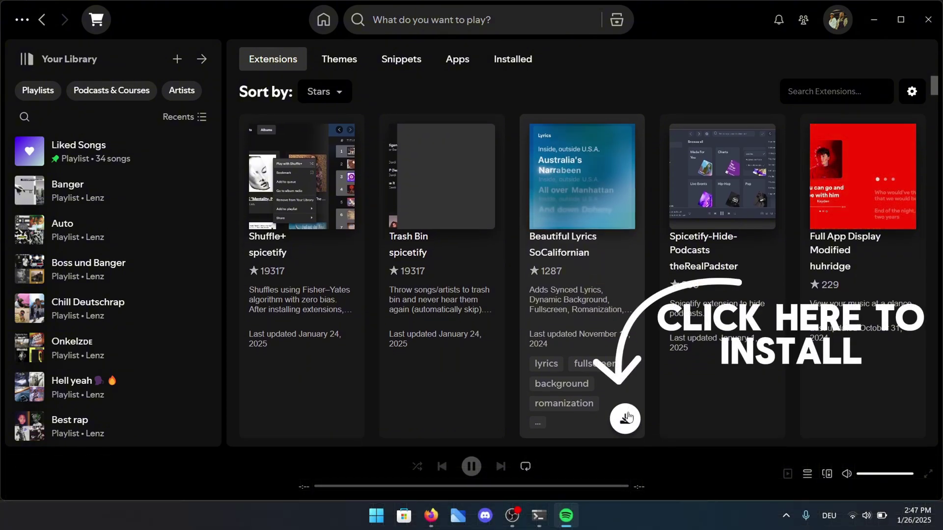
{"action": "left_click", "coordinate": [625, 418]}
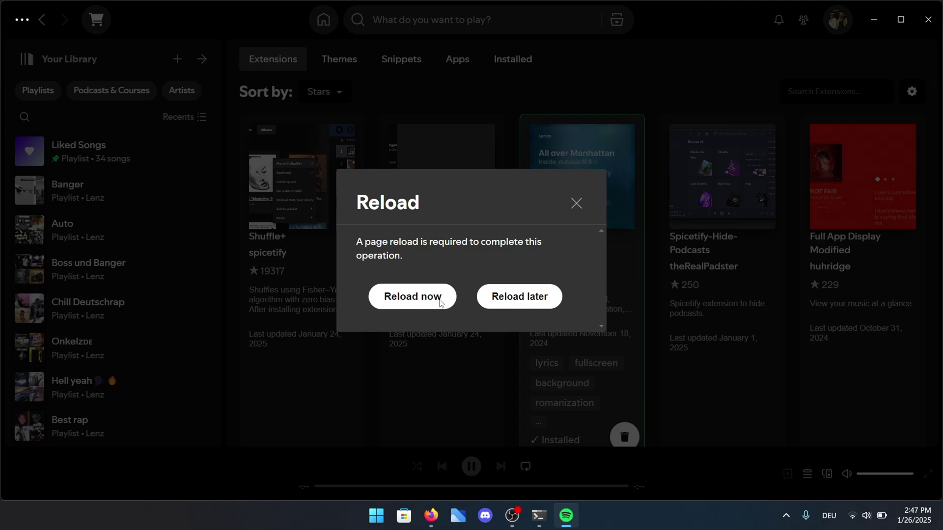
{"action": "left_click", "coordinate": [519, 297]}
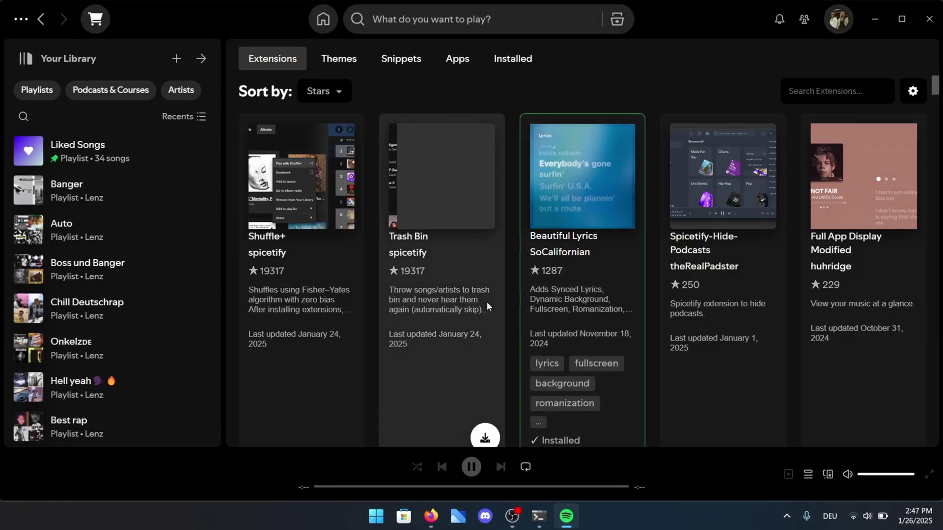
Install the adblockify extension by ririxi from the Marketplace and postpone the page reload.
{"action": "scroll", "coordinate": [487, 301], "scroll_direction": "down", "scroll_amount": 3}
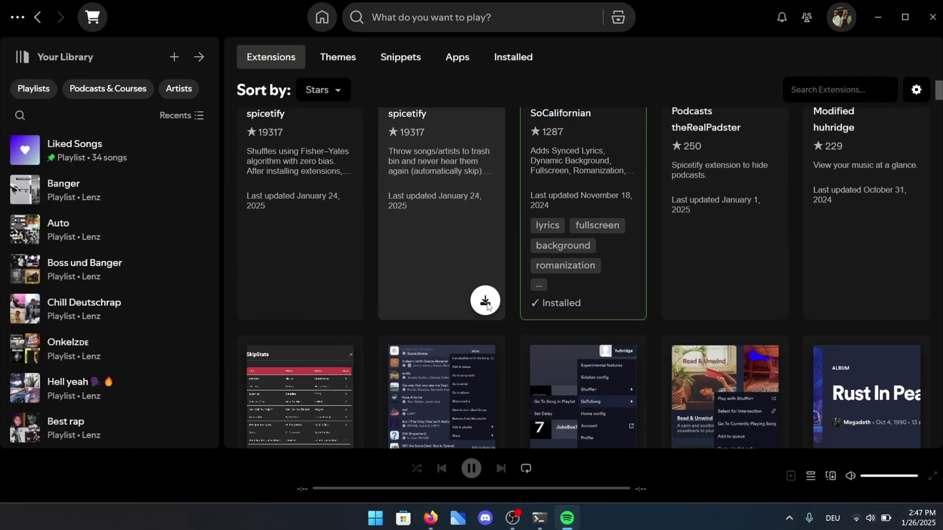
{"action": "scroll", "coordinate": [487, 302], "scroll_direction": "down", "scroll_amount": 3}
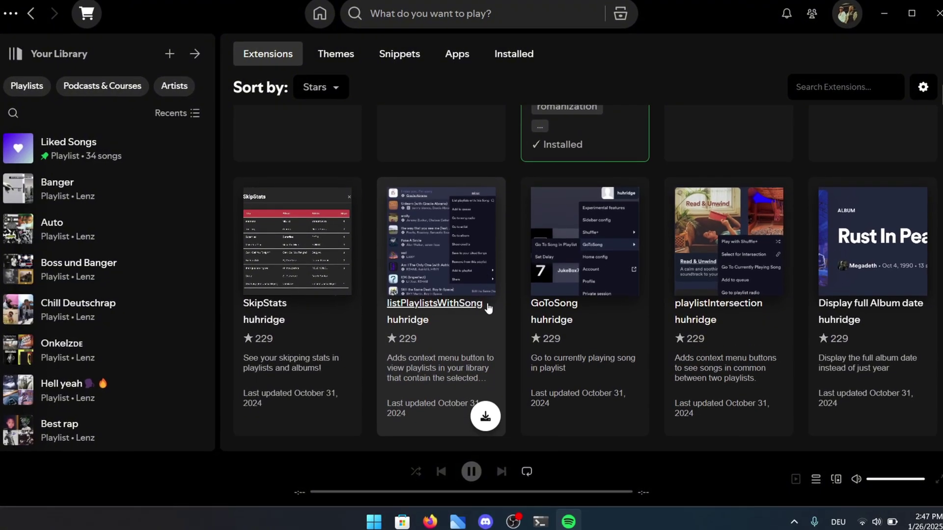
{"action": "scroll", "coordinate": [488, 308], "scroll_direction": "down", "scroll_amount": 5}
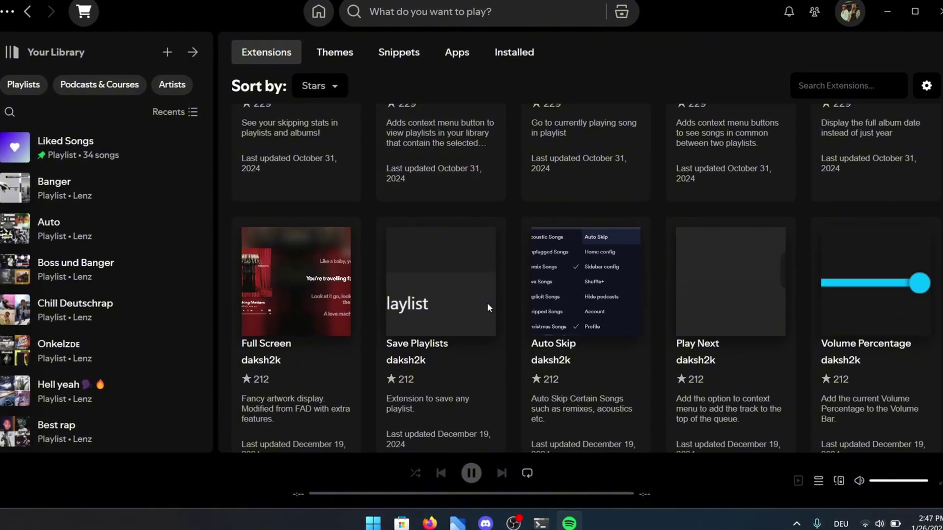
{"action": "scroll", "coordinate": [487, 305], "scroll_direction": "down", "scroll_amount": 4}
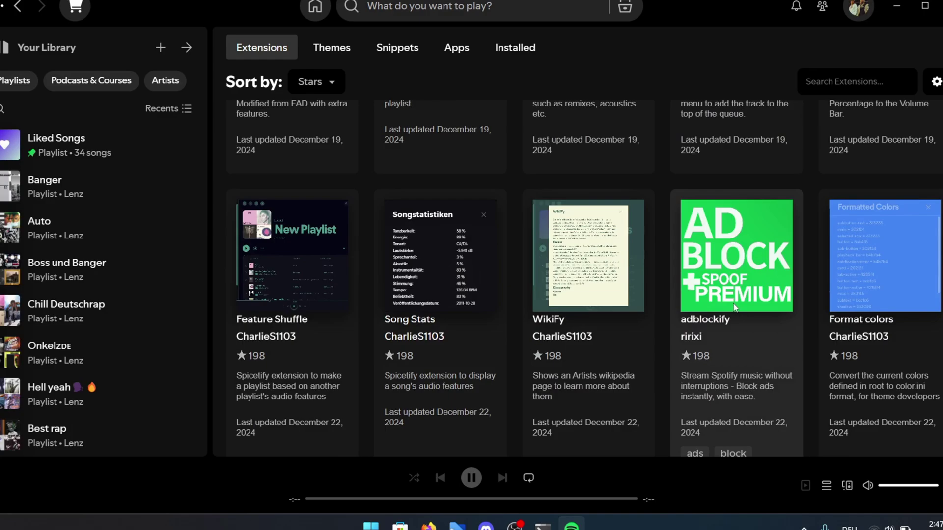
{"action": "scroll", "coordinate": [727, 304], "scroll_direction": "down", "scroll_amount": 1}
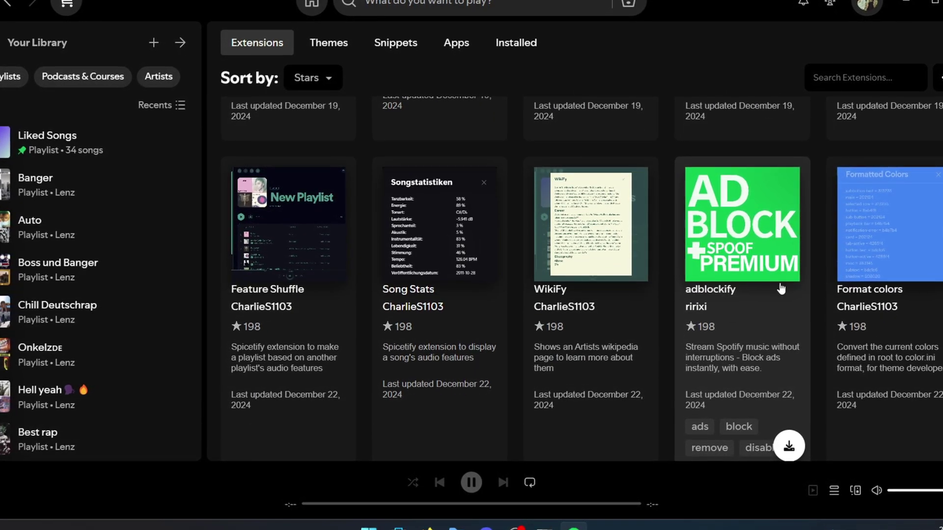
{"action": "left_click", "coordinate": [798, 442]}
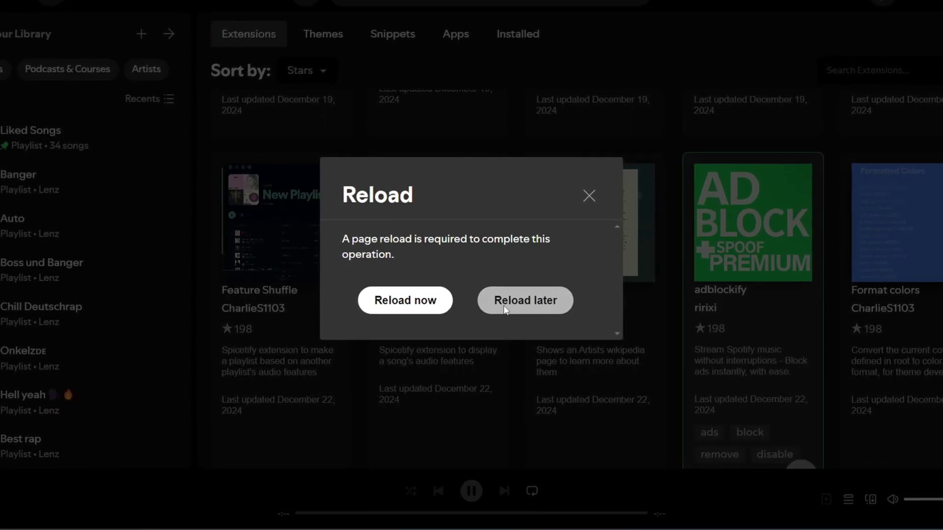
{"action": "left_click", "coordinate": [504, 305]}
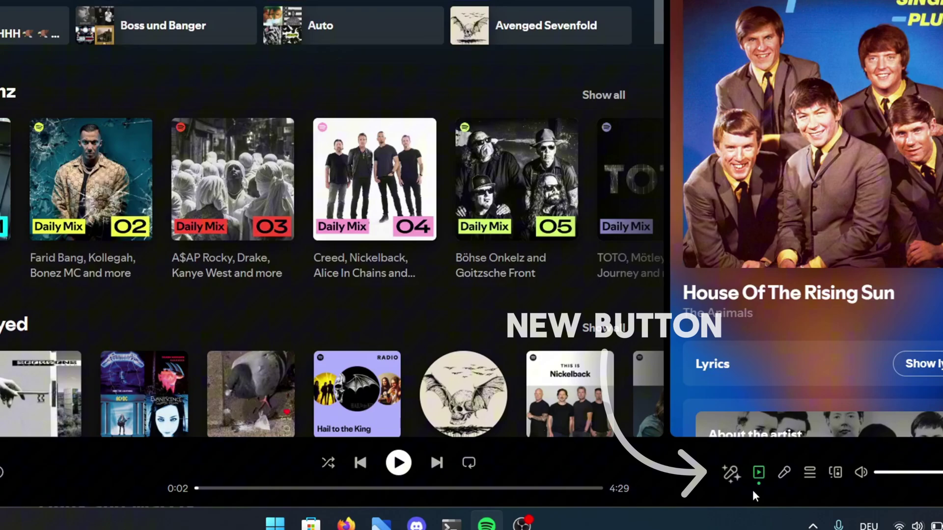
Open the Beautiful Lyrics view for the current song, House Of The Rising Sun.
{"action": "left_click", "coordinate": [730, 474]}
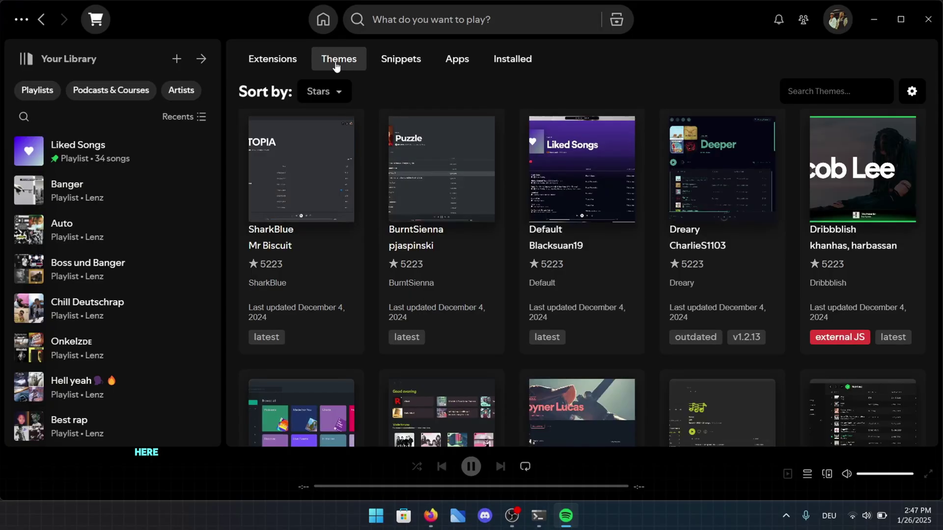
Install the Hazy theme by Astromations from the Marketplace themes and postpone the page reload.
{"action": "scroll", "coordinate": [488, 282], "scroll_direction": "down", "scroll_amount": 5}
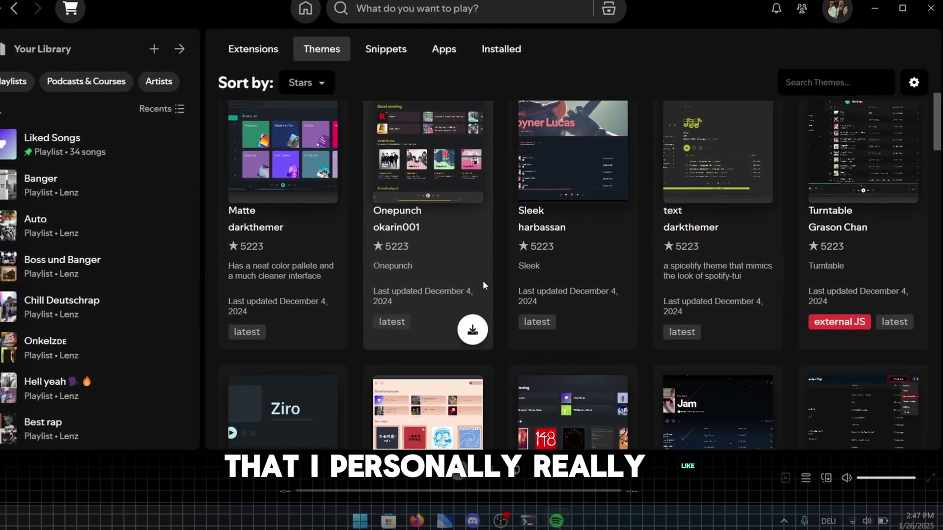
{"action": "scroll", "coordinate": [481, 282], "scroll_direction": "down", "scroll_amount": 5}
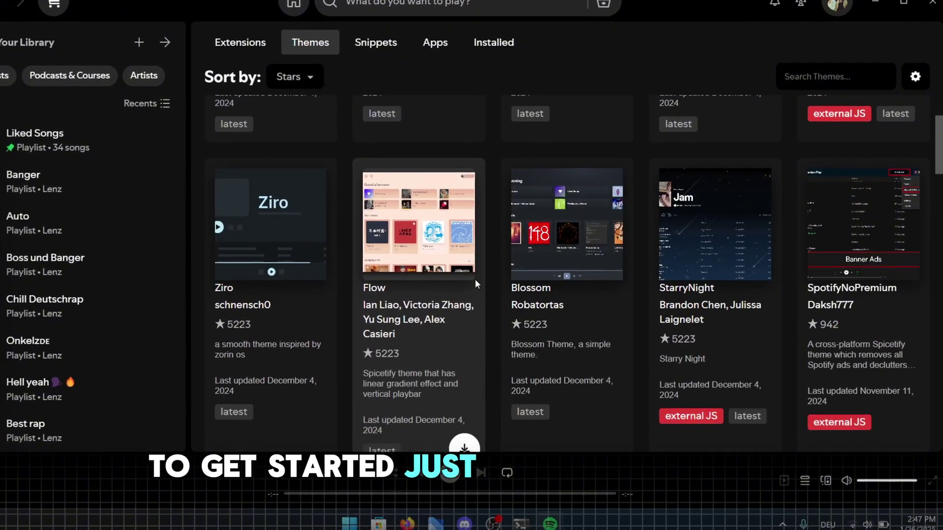
{"action": "scroll", "coordinate": [473, 279], "scroll_direction": "down", "scroll_amount": 5}
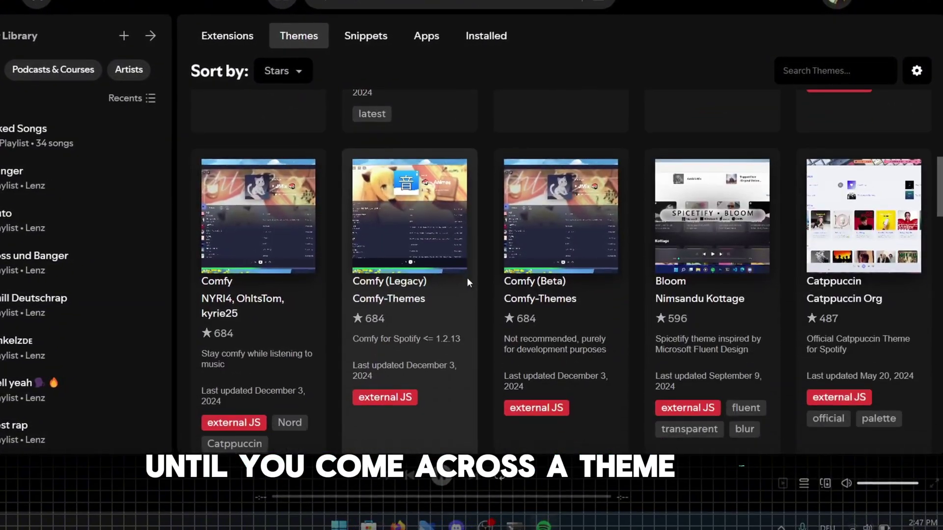
{"action": "scroll", "coordinate": [464, 277], "scroll_direction": "down", "scroll_amount": 5}
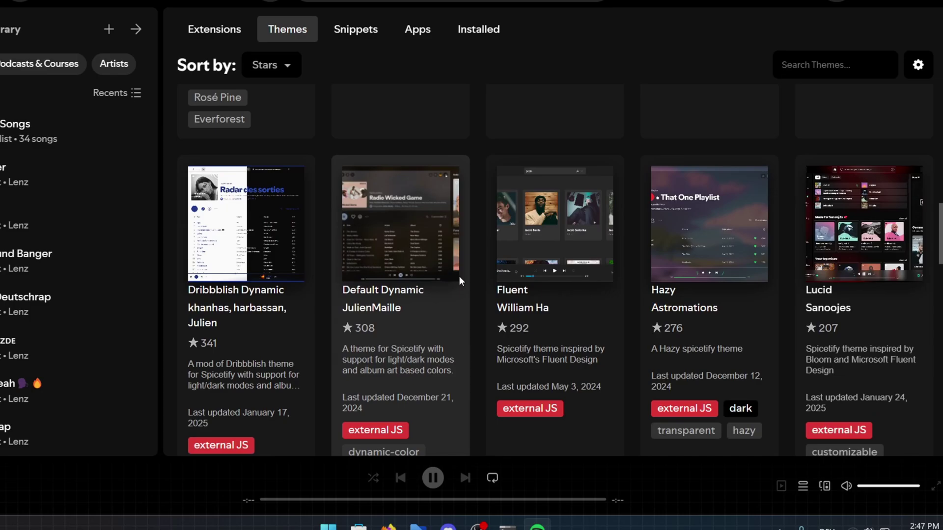
{"action": "scroll", "coordinate": [458, 276], "scroll_direction": "down", "scroll_amount": 1}
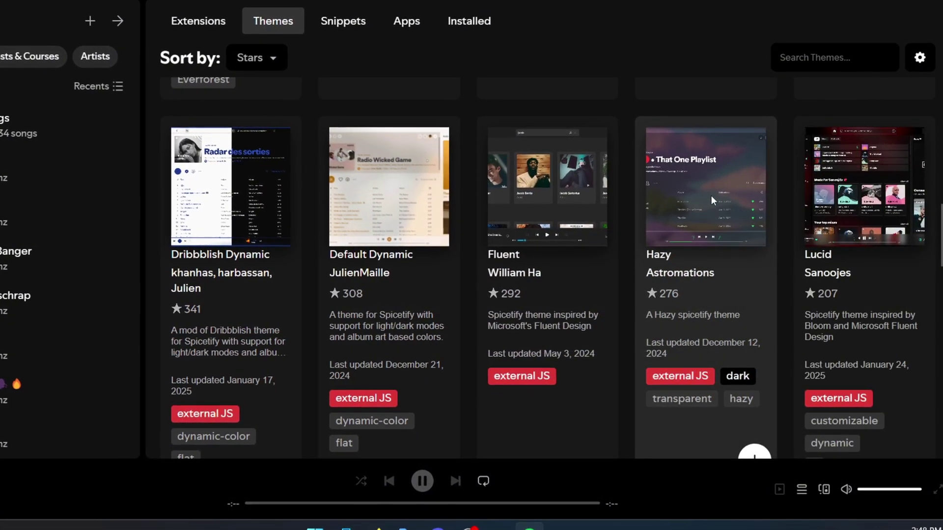
{"action": "scroll", "coordinate": [711, 195], "scroll_direction": "down", "scroll_amount": 1}
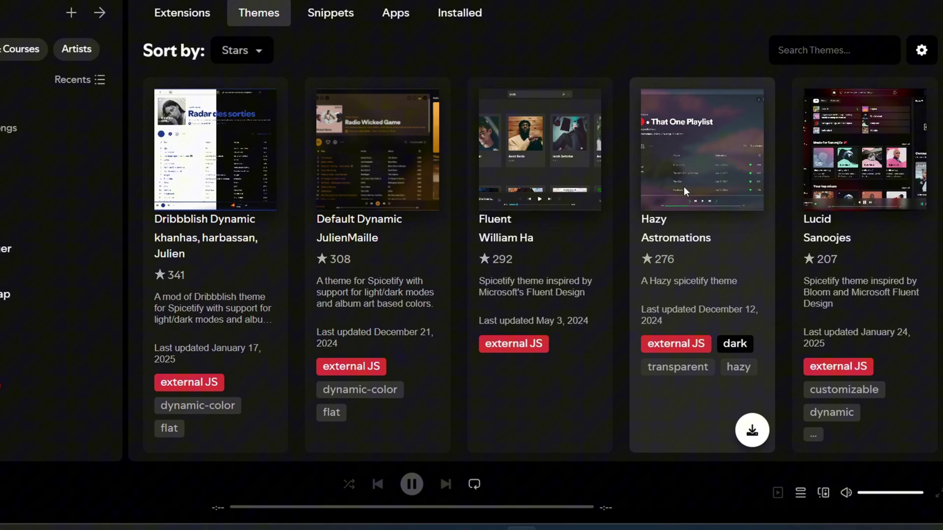
{"action": "left_click", "coordinate": [754, 428]}
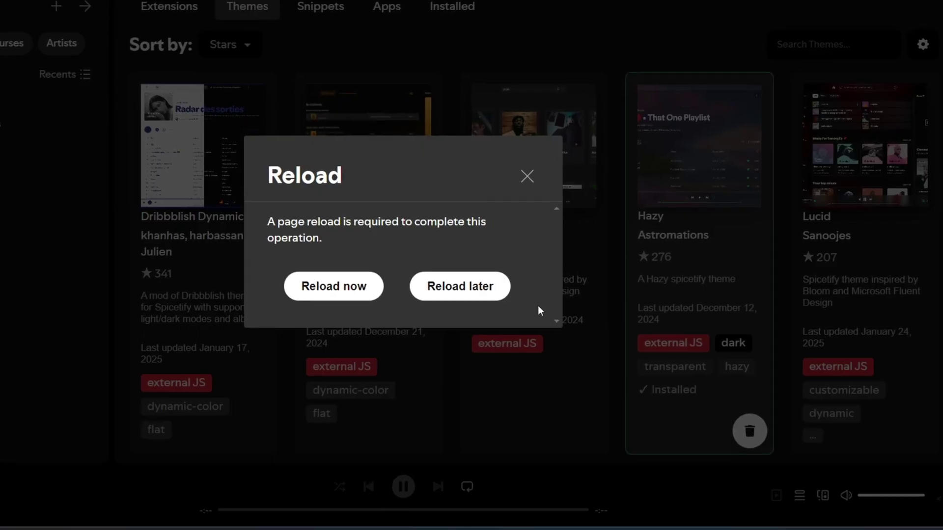
{"action": "left_click", "coordinate": [486, 289]}
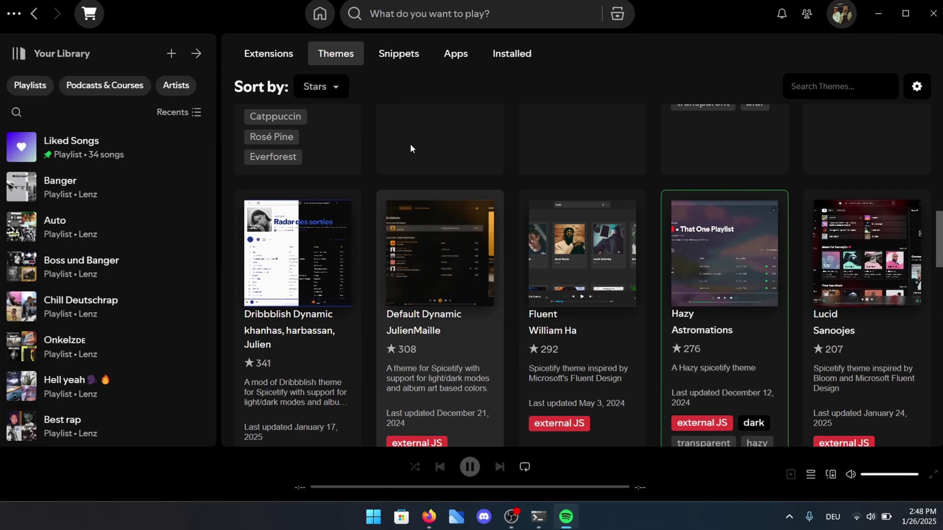
Install the StarryNight theme from the Marketplace and postpone the page reload.
{"action": "scroll", "coordinate": [410, 143], "scroll_direction": "up", "scroll_amount": 5}
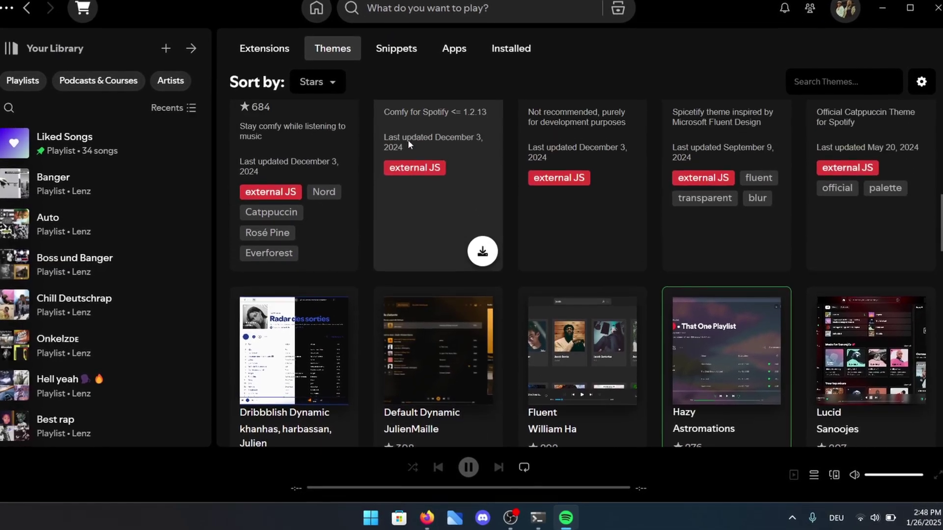
{"action": "scroll", "coordinate": [401, 128], "scroll_direction": "up", "scroll_amount": 5}
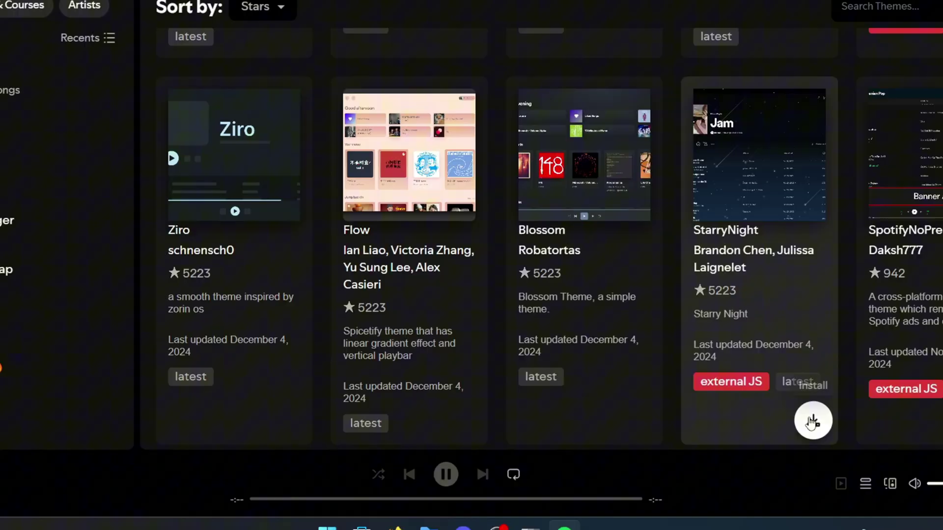
{"action": "left_click", "coordinate": [809, 420]}
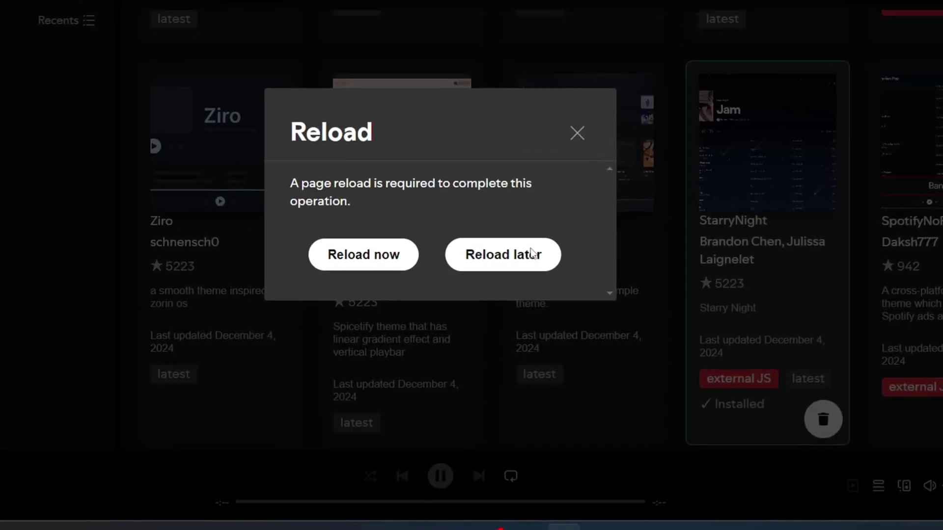
{"action": "left_click", "coordinate": [535, 258]}
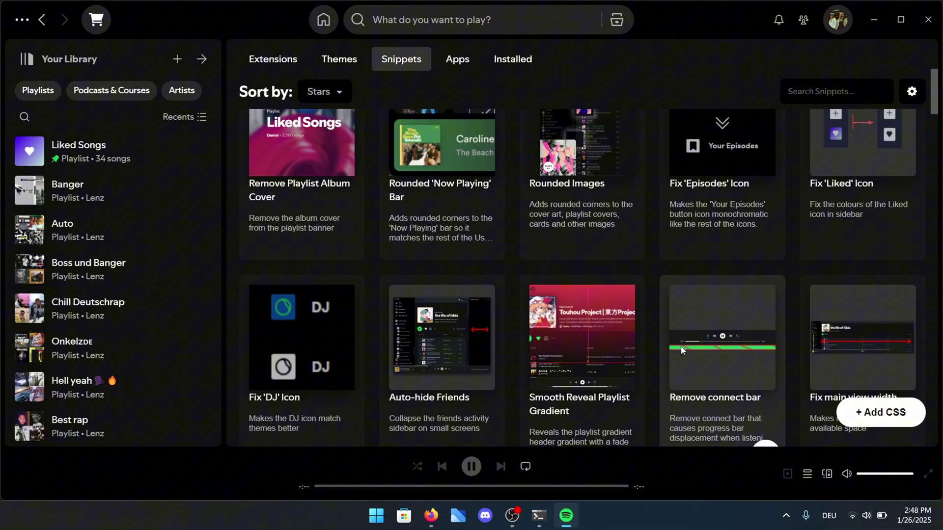
Install the Auto-hide Friends snippet from the Marketplace snippets.
{"action": "scroll", "coordinate": [680, 346], "scroll_direction": "down", "scroll_amount": 2}
{"action": "scroll", "coordinate": [681, 350], "scroll_direction": "down", "scroll_amount": 1}
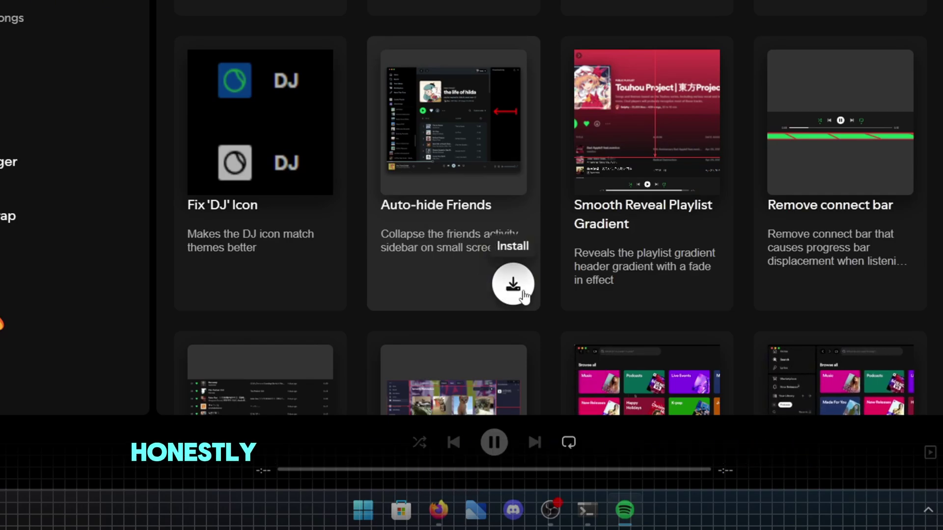
{"action": "left_click", "coordinate": [514, 284]}
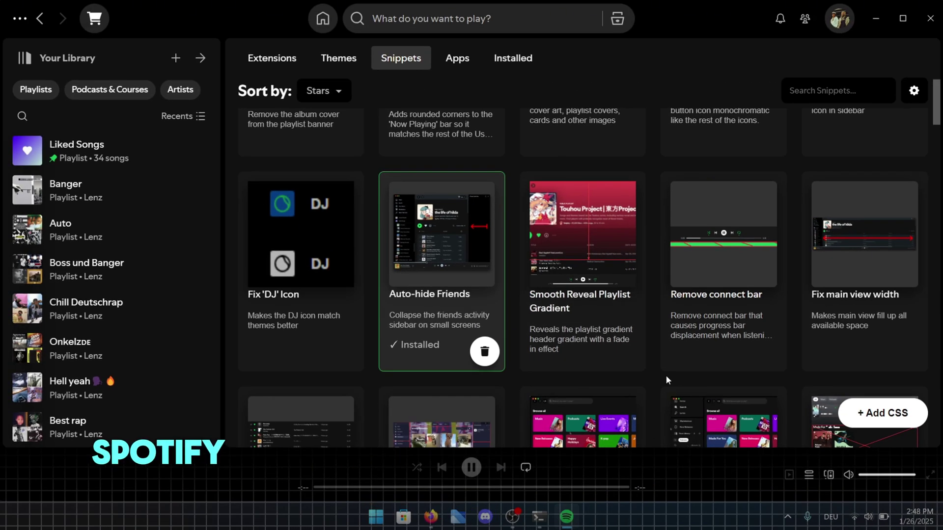
Search the snippets for rounded and install Rounded 'Now Playing' Bar, Rounded Images and Rounded Buttons.
{"action": "scroll", "coordinate": [667, 379], "scroll_direction": "down", "scroll_amount": 2}
{"action": "scroll", "coordinate": [665, 375], "scroll_direction": "down", "scroll_amount": 2}
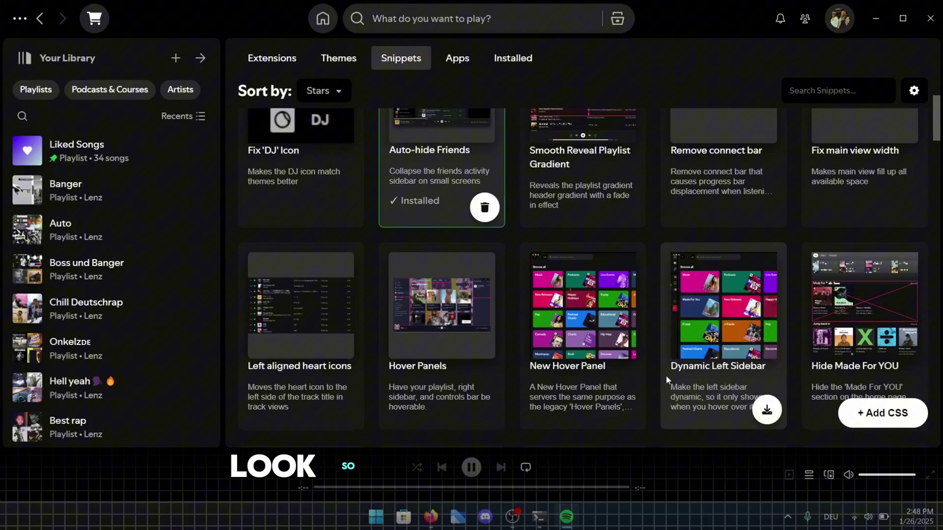
{"action": "scroll", "coordinate": [786, 245], "scroll_direction": "up", "scroll_amount": 6}
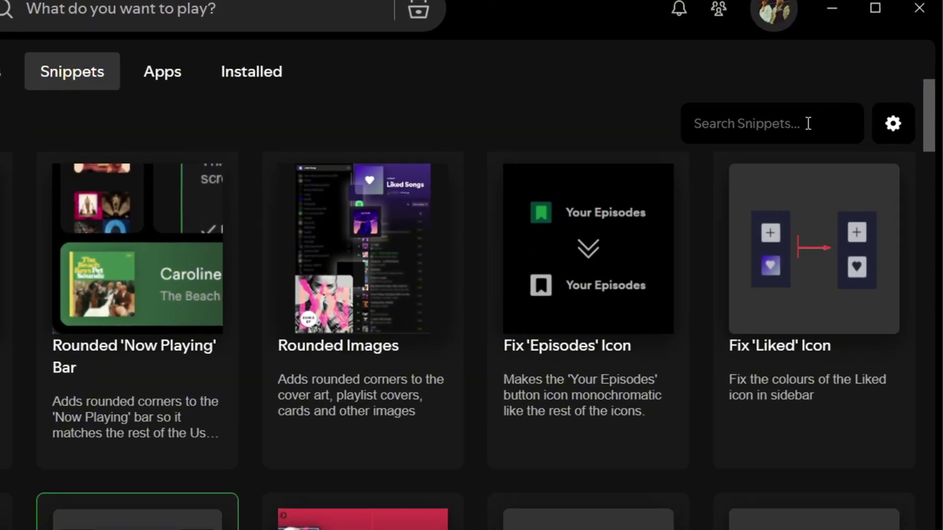
{"action": "left_click", "coordinate": [859, 91]}
{"action": "type", "text": "rounded"}
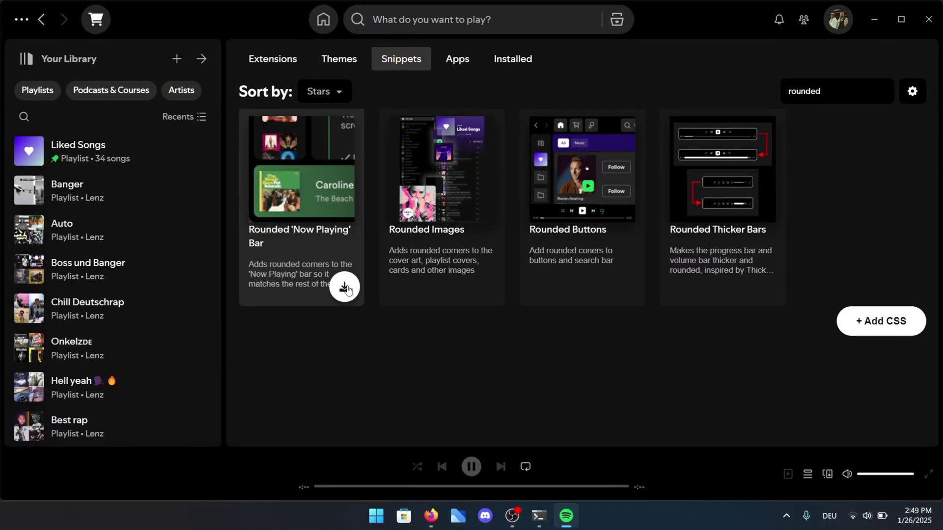
{"action": "left_click", "coordinate": [344, 287]}
{"action": "left_click", "coordinate": [484, 287]}
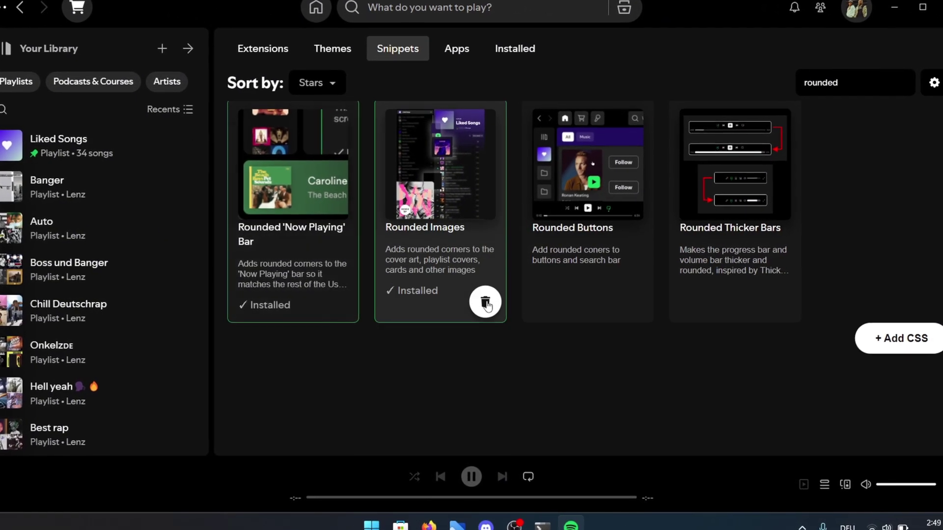
{"action": "left_click", "coordinate": [634, 306]}
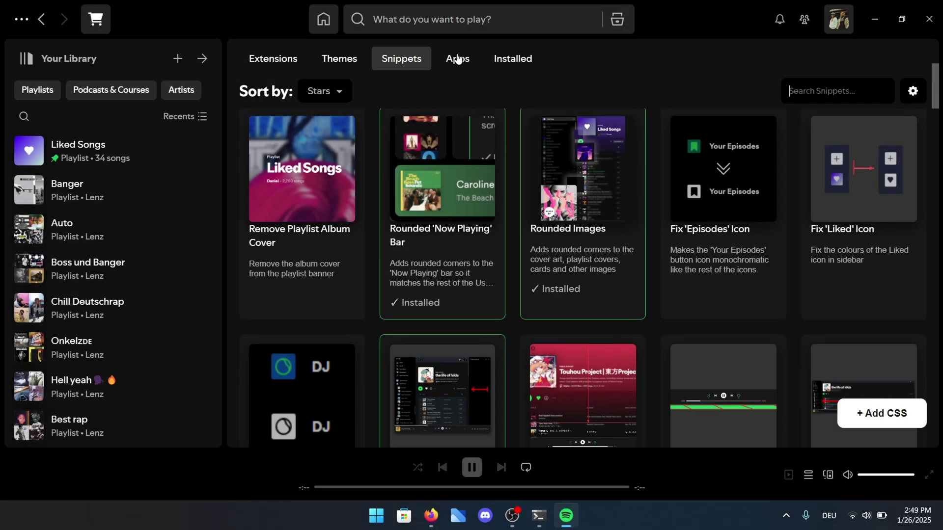
Look through the custom apps offered in the Marketplace and review the installed items.
{"action": "left_click", "coordinate": [455, 18]}
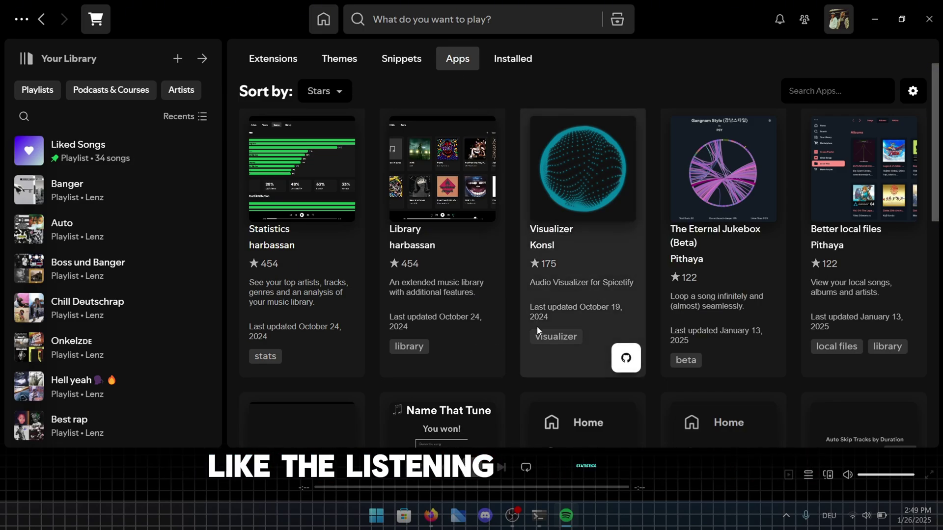
{"action": "scroll", "coordinate": [537, 330], "scroll_direction": "down", "scroll_amount": 3}
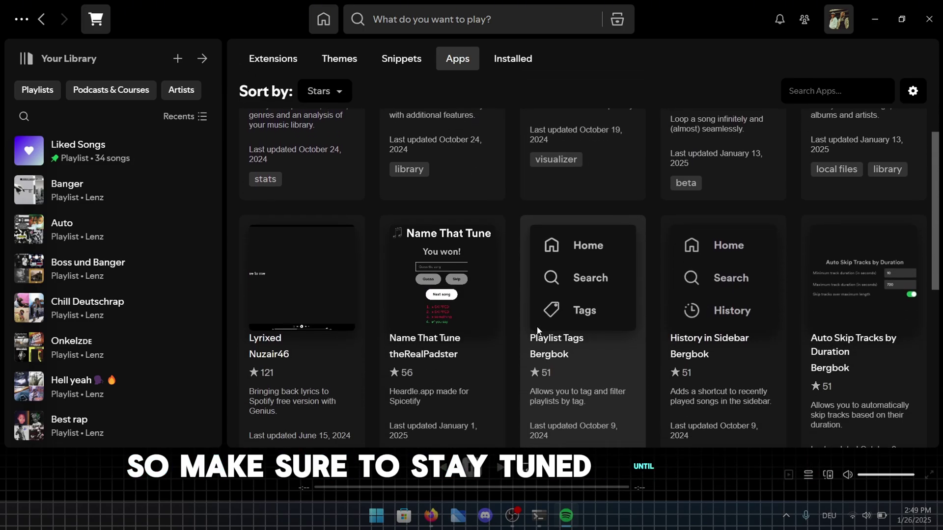
{"action": "scroll", "coordinate": [537, 330], "scroll_direction": "down", "scroll_amount": 2}
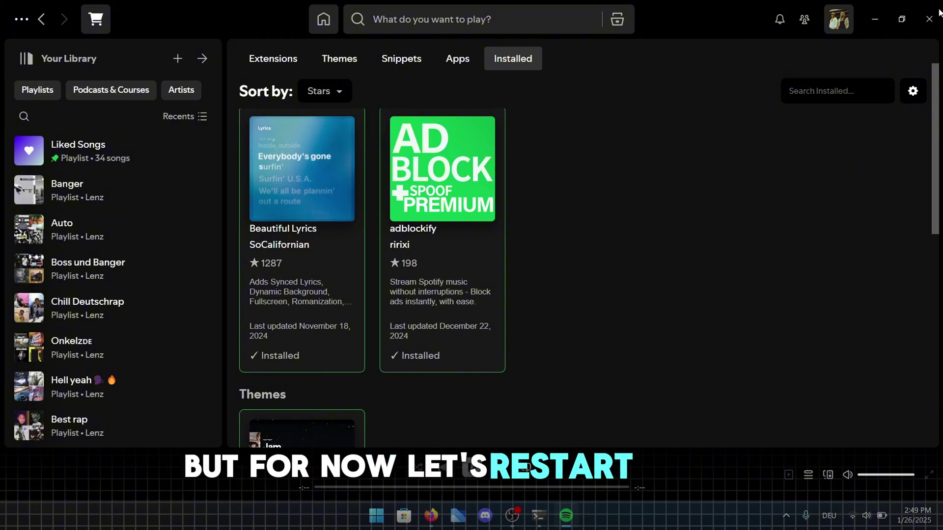
Close Spotify and relaunch it from the Windows search to apply the installed extensions, theme and snippets.
{"action": "left_click", "coordinate": [933, 17]}
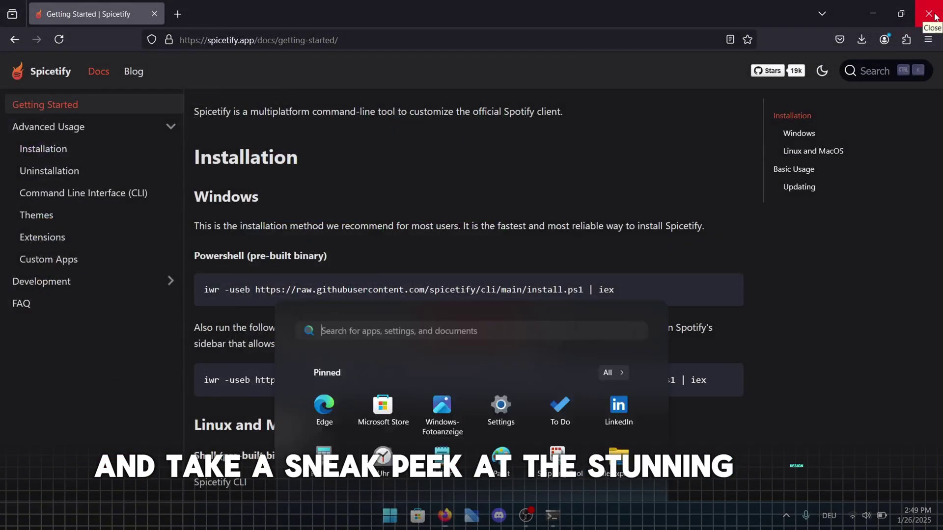
{"action": "type", "text": "spo"}
{"action": "key", "text": "Return"}
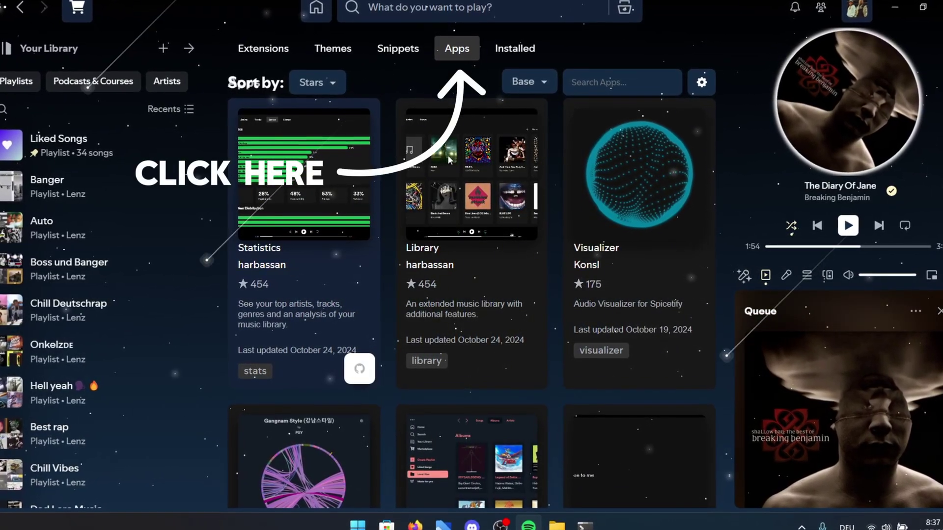
Look through the Marketplace apps and open the GitHub page of the Statistics app by harbassan.
{"action": "scroll", "coordinate": [473, 269], "scroll_direction": "down", "scroll_amount": 5}
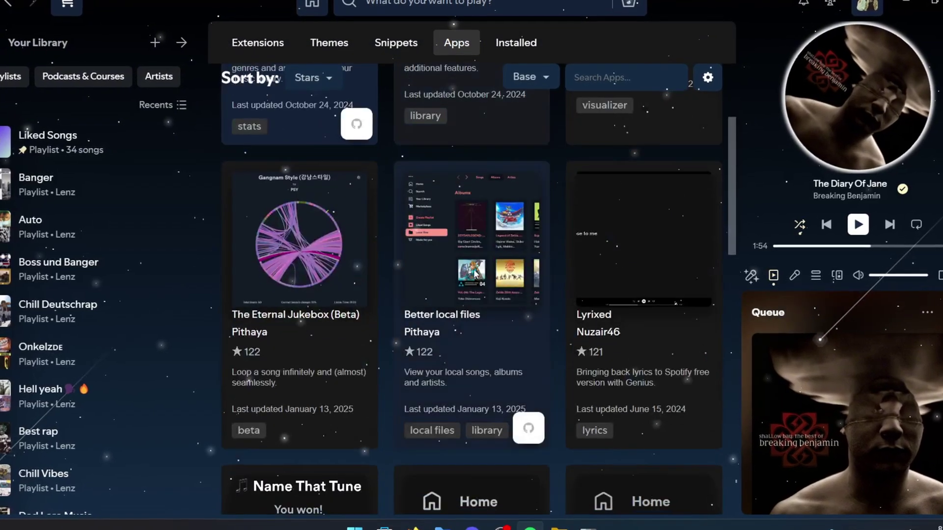
{"action": "scroll", "coordinate": [474, 269], "scroll_direction": "down", "scroll_amount": 3}
{"action": "scroll", "coordinate": [473, 269], "scroll_direction": "up", "scroll_amount": 6}
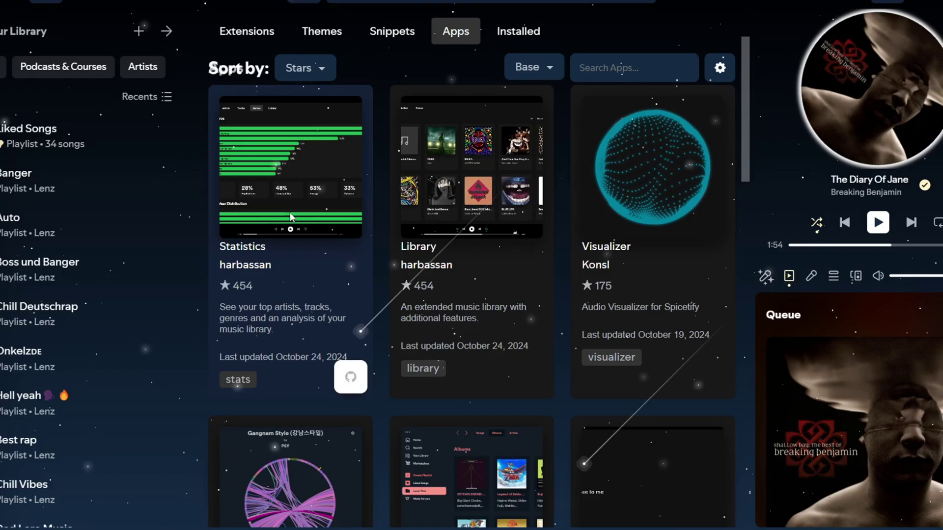
{"action": "left_click", "coordinate": [247, 221]}
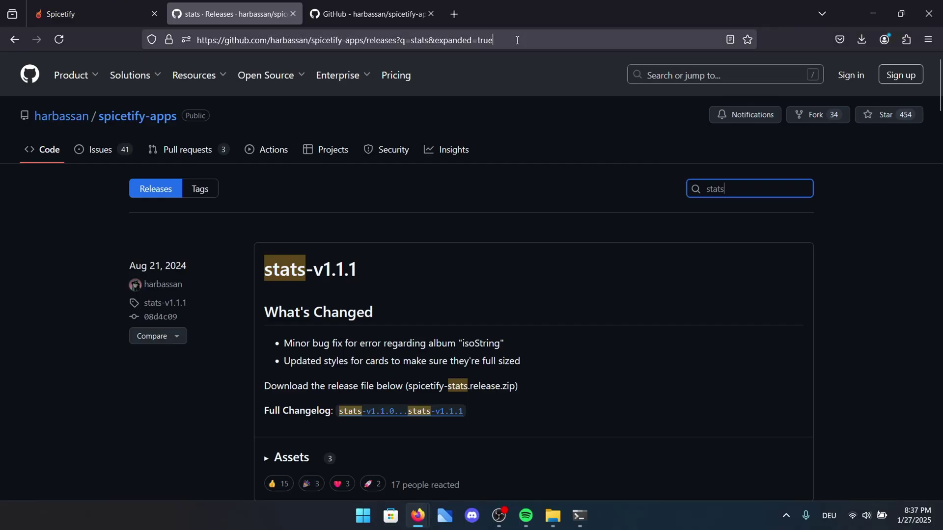
Expand the assets of the stats-v1.1.1 release on GitHub and download the spicetify-stats.release zip file.
{"action": "left_click", "coordinate": [517, 40]}
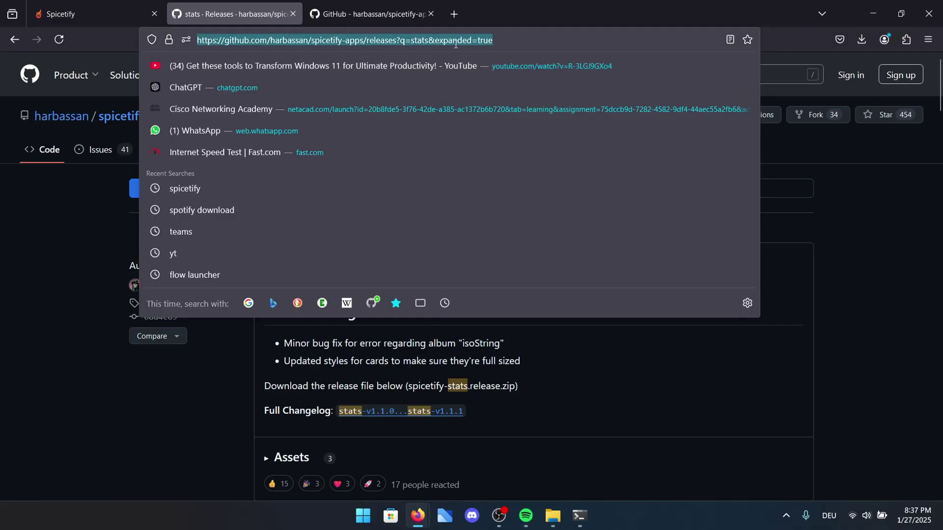
{"action": "left_click", "coordinate": [888, 263]}
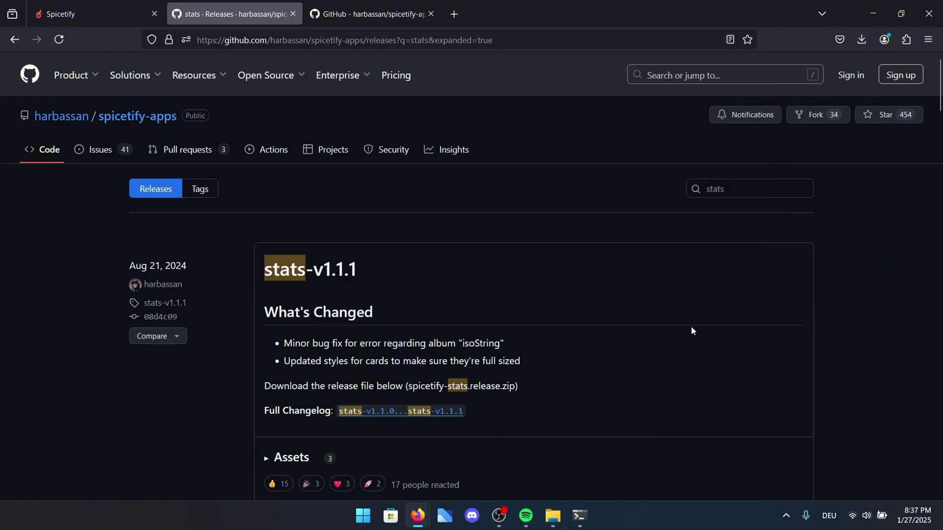
{"action": "scroll", "coordinate": [691, 327], "scroll_direction": "down", "scroll_amount": 2}
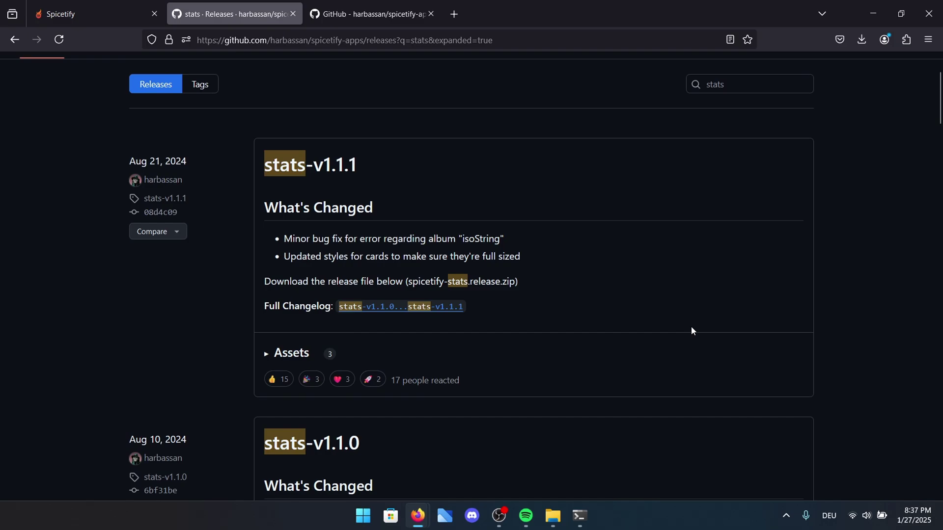
{"action": "left_click", "coordinate": [266, 354]}
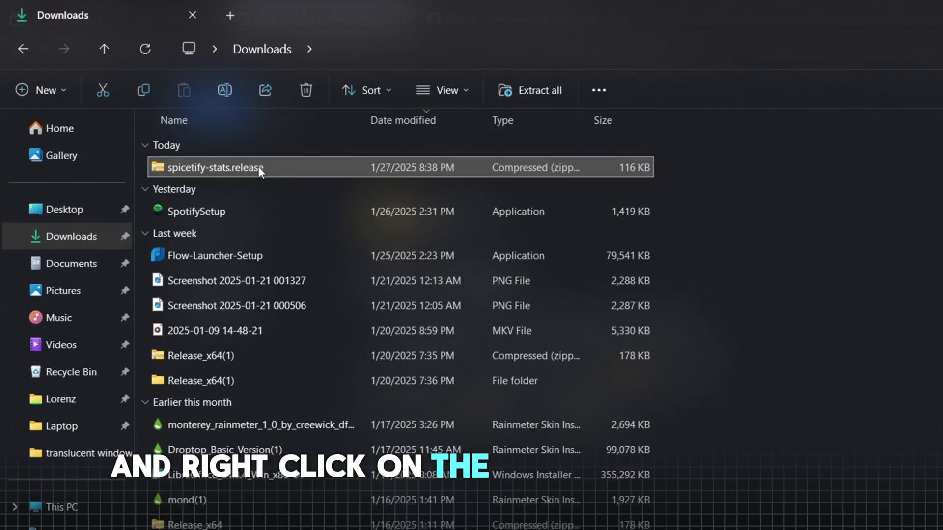
Extract the spicetify-stats.release archive in Downloads and rename the extracted folder to library.
{"action": "right_click", "coordinate": [258, 166]}
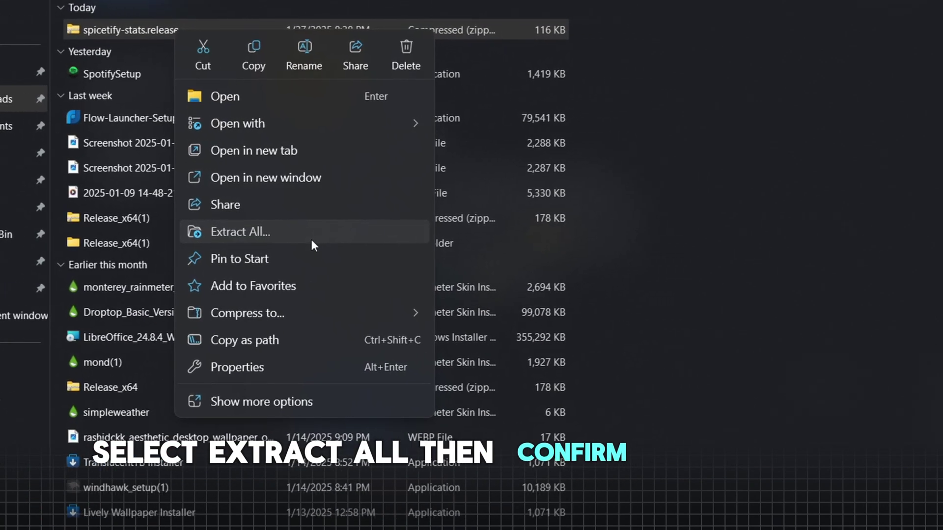
{"action": "left_click", "coordinate": [389, 234]}
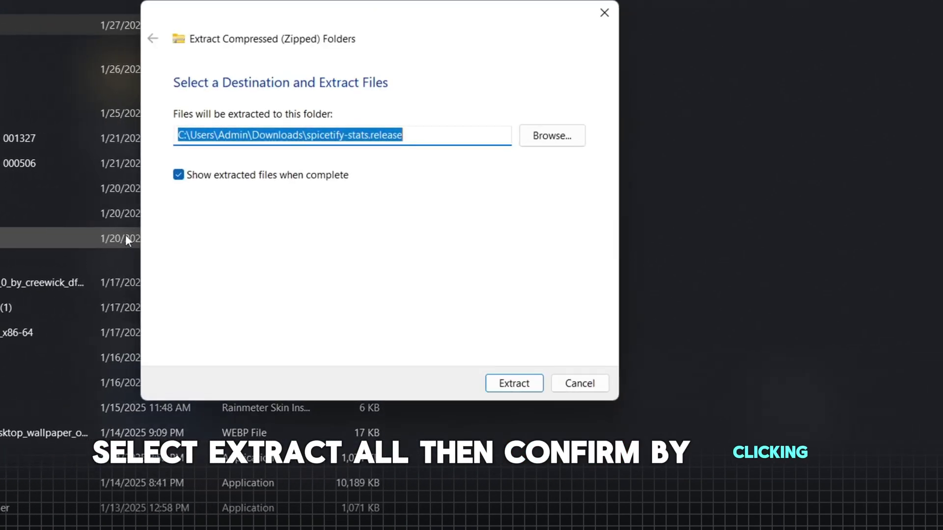
{"action": "left_click", "coordinate": [521, 384]}
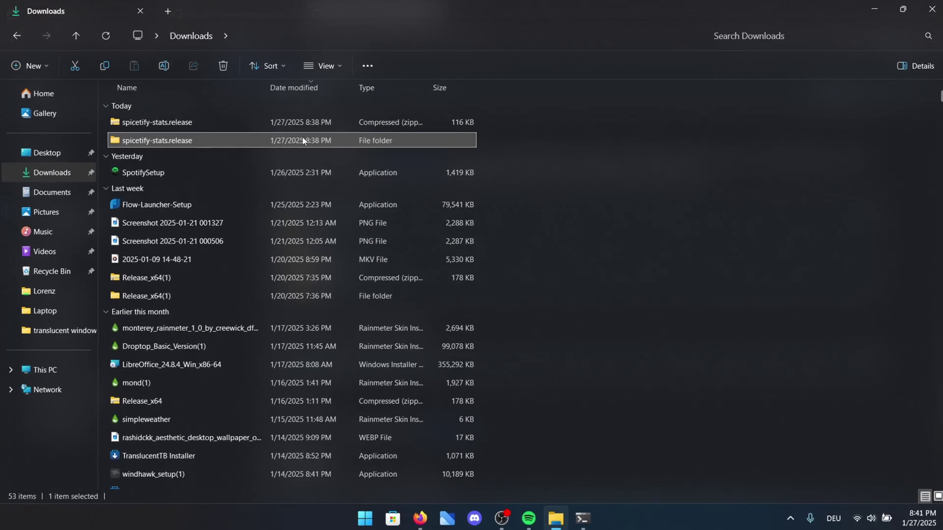
{"action": "key", "text": "F2"}
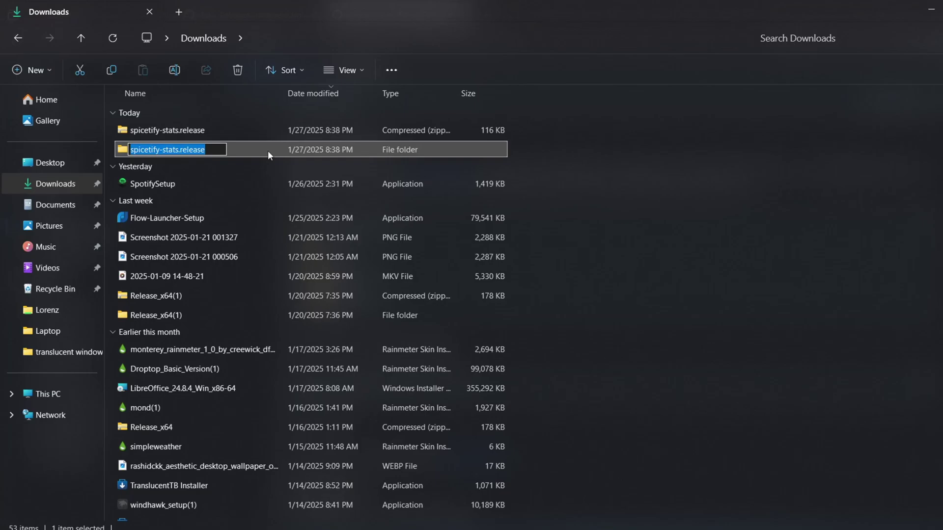
{"action": "type", "text": "library"}
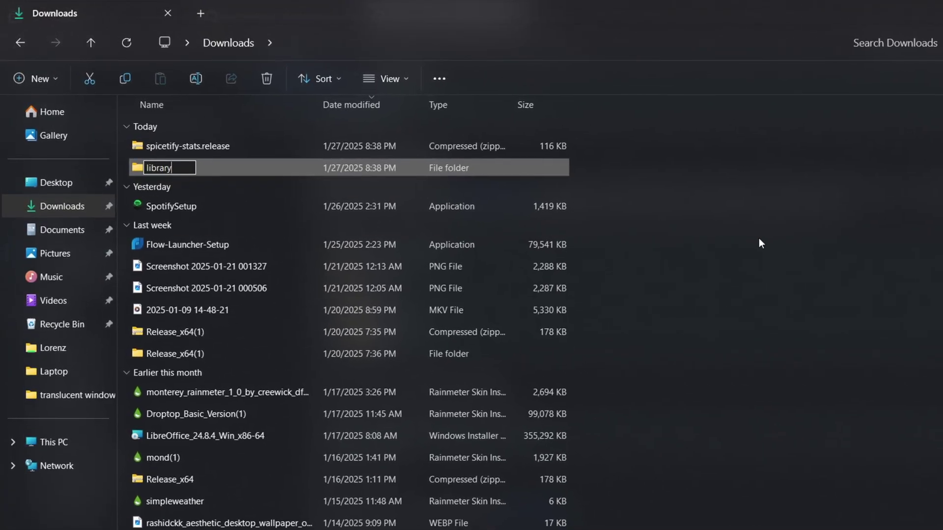
{"action": "key", "text": "Return"}
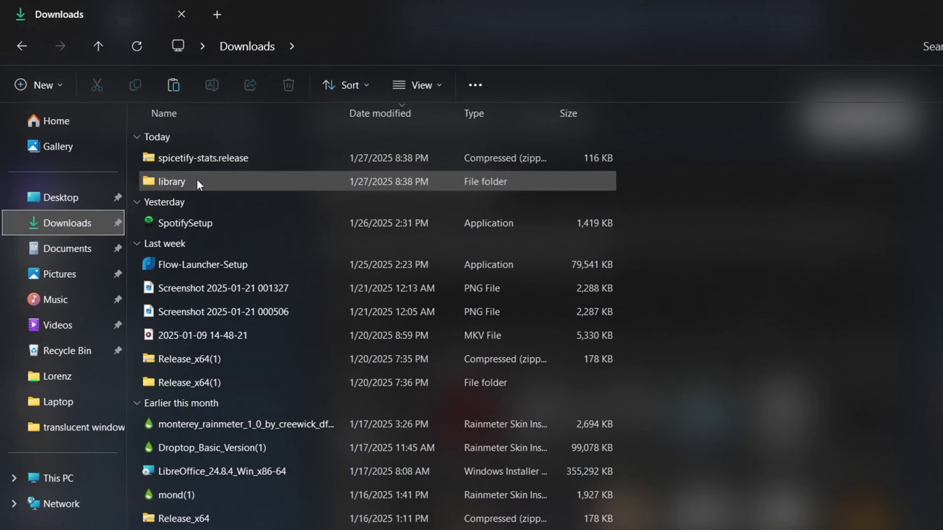
Cut the library folder from Downloads and go to the Admin folder inside Users on Local Disk (C:).
{"action": "left_click", "coordinate": [197, 180]}
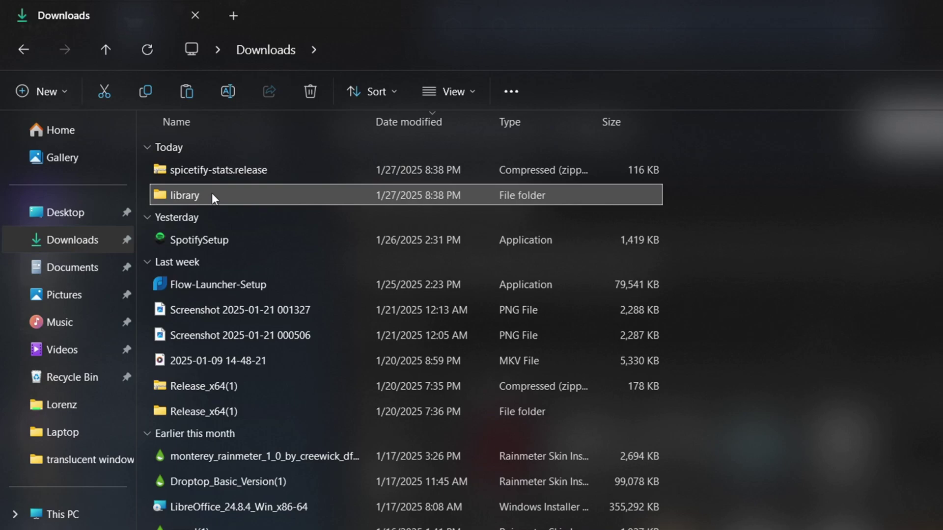
{"action": "right_click", "coordinate": [211, 193]}
{"action": "left_click", "coordinate": [239, 215]}
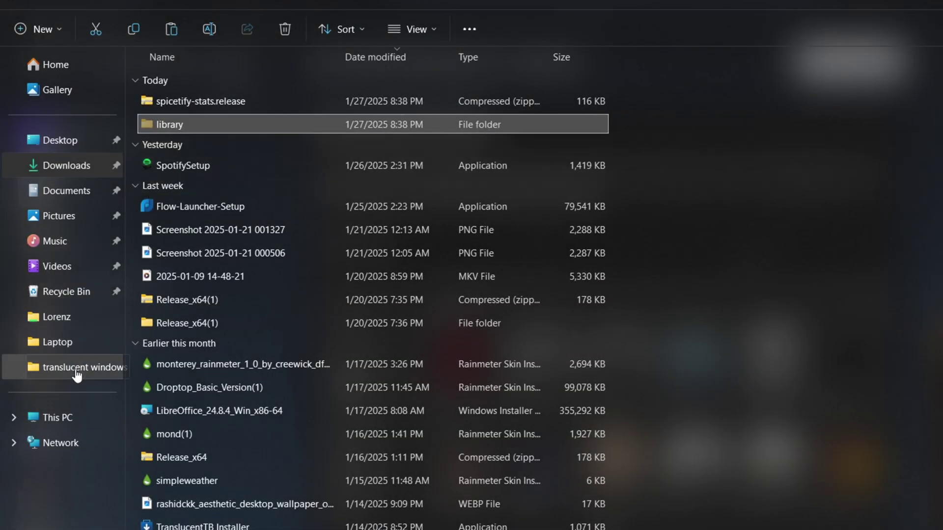
{"action": "left_click", "coordinate": [72, 413]}
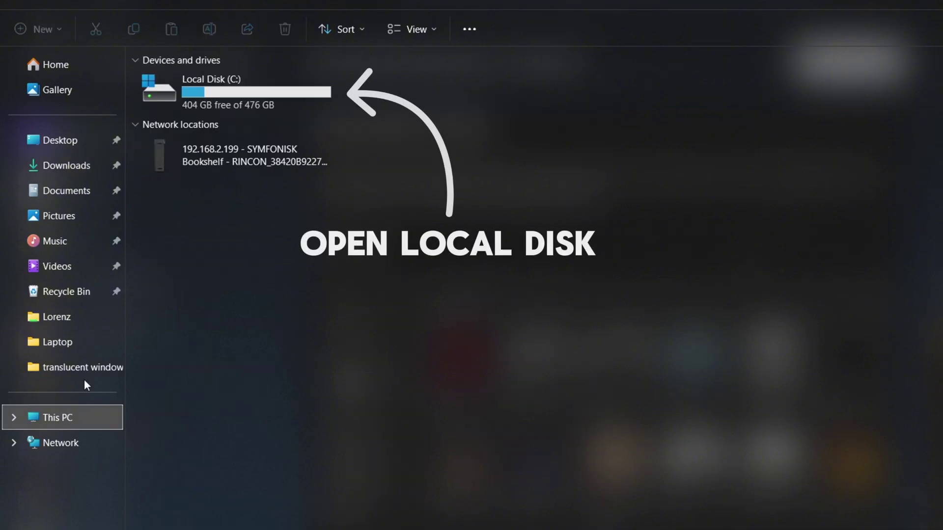
{"action": "double_click", "coordinate": [272, 87]}
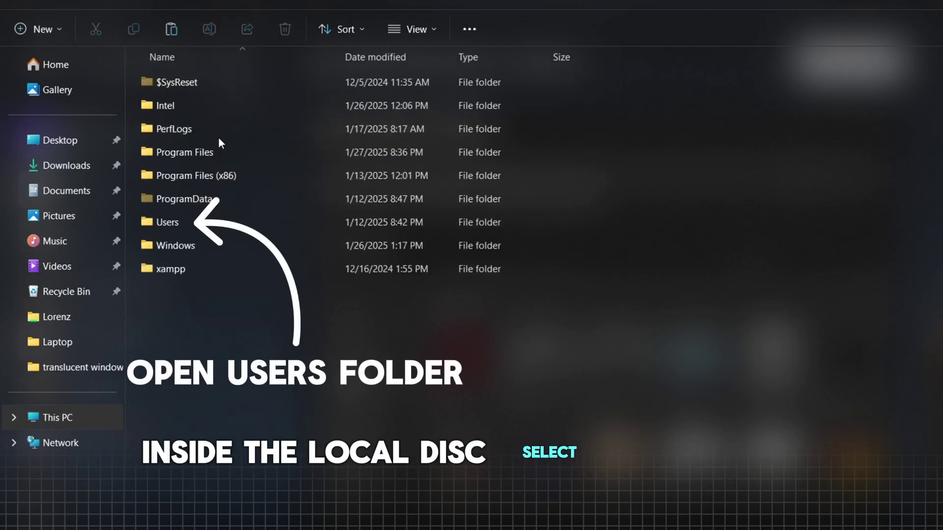
{"action": "double_click", "coordinate": [203, 226]}
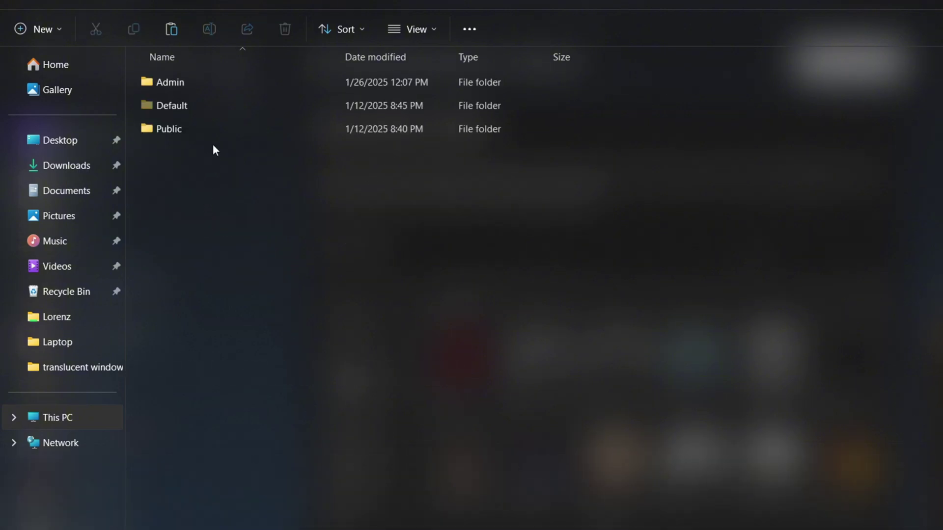
{"action": "double_click", "coordinate": [195, 82]}
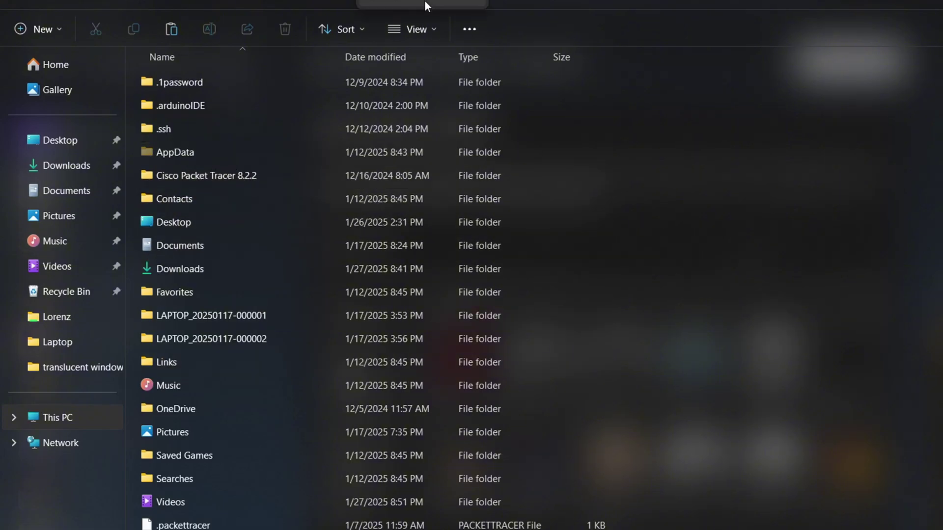
Check the setting for showing hidden items and open the AppData folder.
{"action": "left_click", "coordinate": [424, 29]}
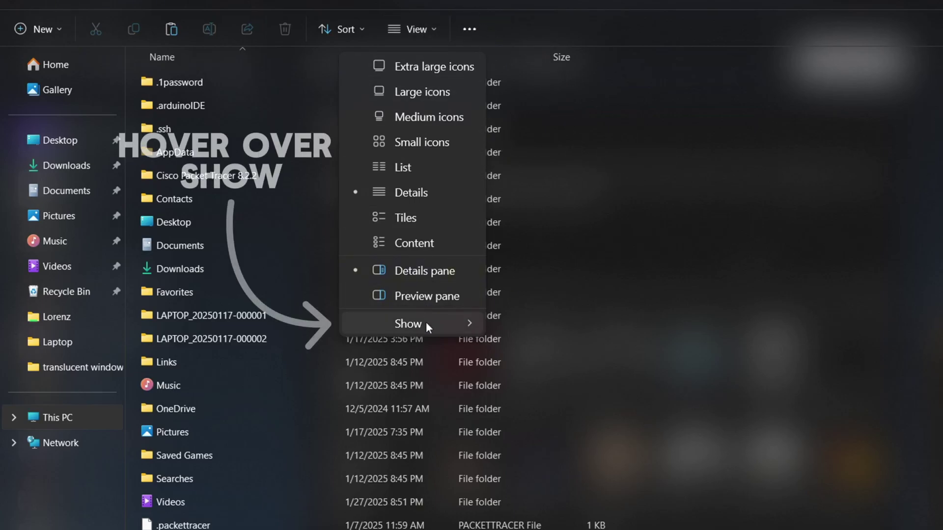
{"action": "mouse_move", "coordinate": [426, 322]}
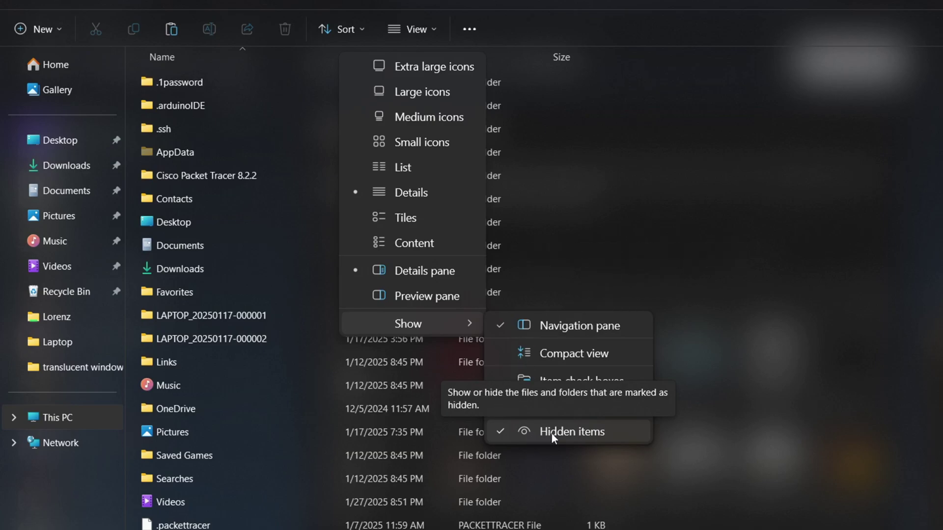
{"action": "left_click", "coordinate": [209, 152]}
{"action": "double_click", "coordinate": [209, 152]}
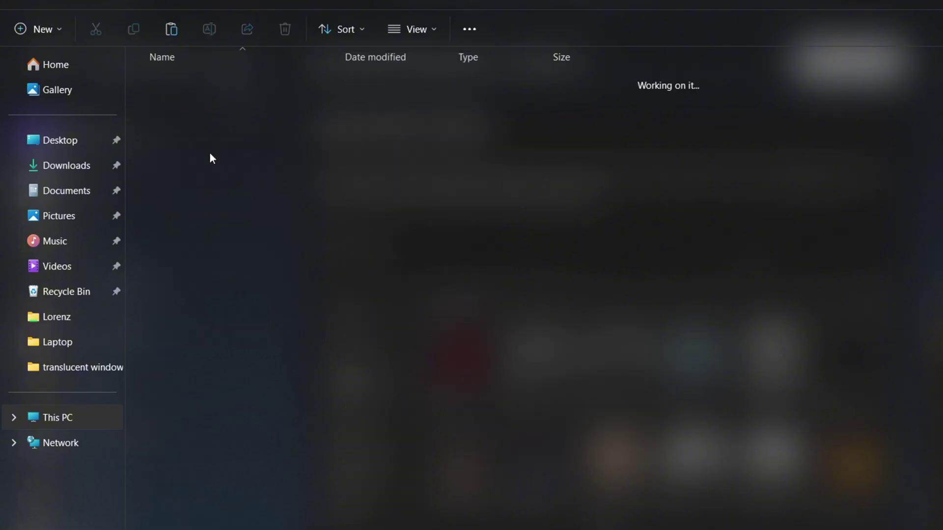
Go to the CustomApps folder under Roaming\spicetify and paste the library folder there.
{"action": "left_click", "coordinate": [214, 137]}
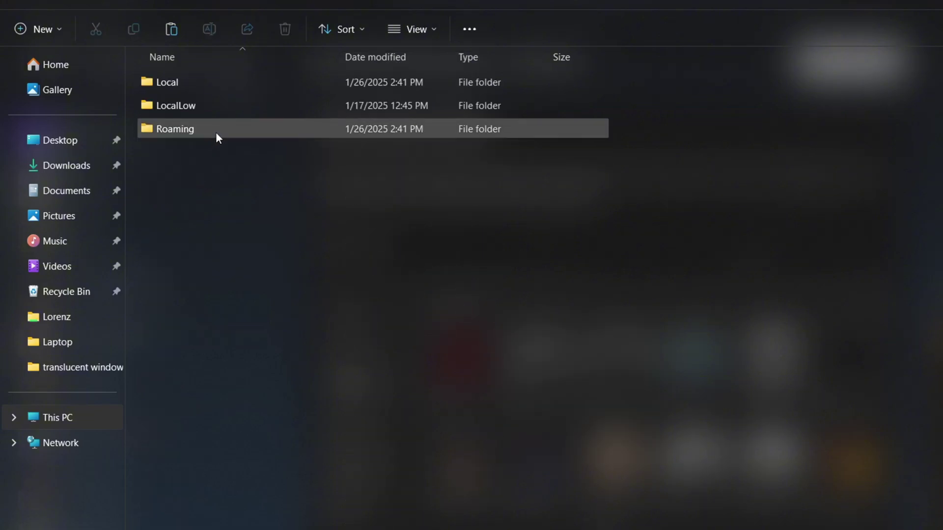
{"action": "double_click", "coordinate": [216, 133]}
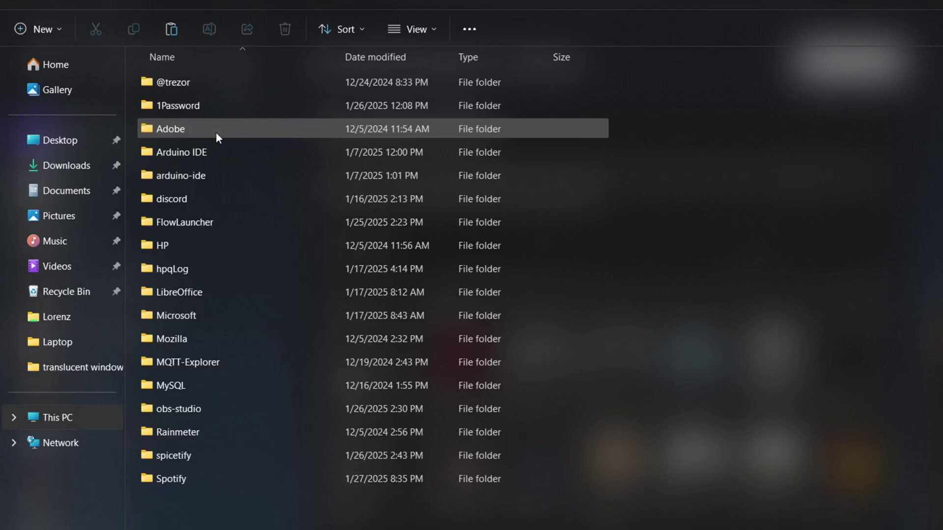
{"action": "double_click", "coordinate": [222, 455]}
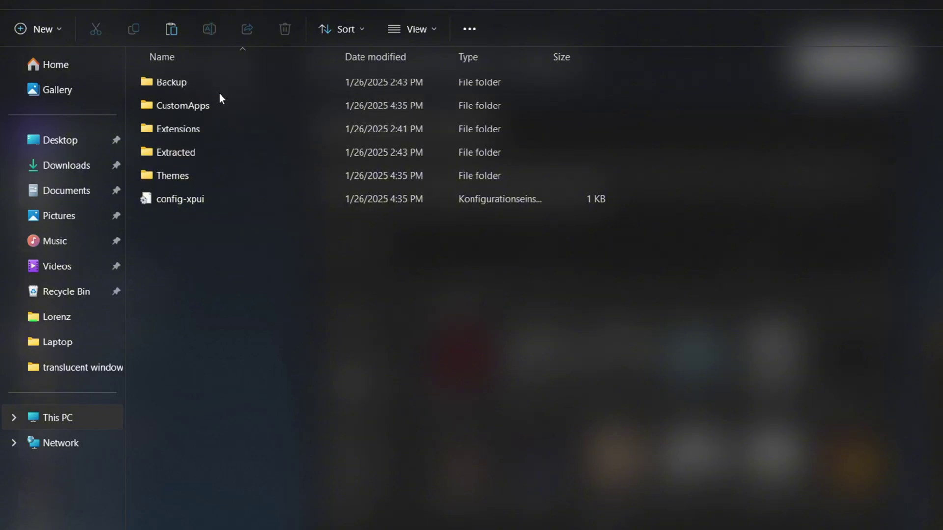
{"action": "double_click", "coordinate": [215, 107]}
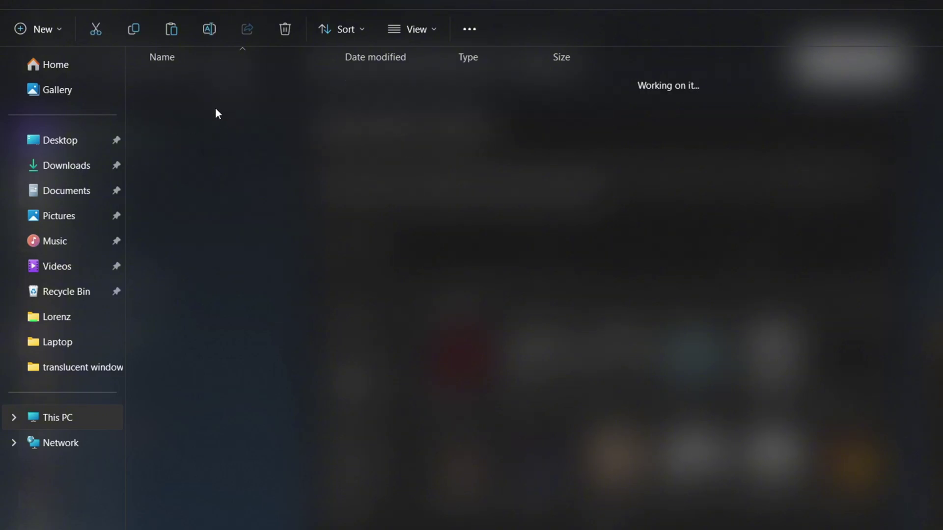
{"action": "right_click", "coordinate": [199, 136]}
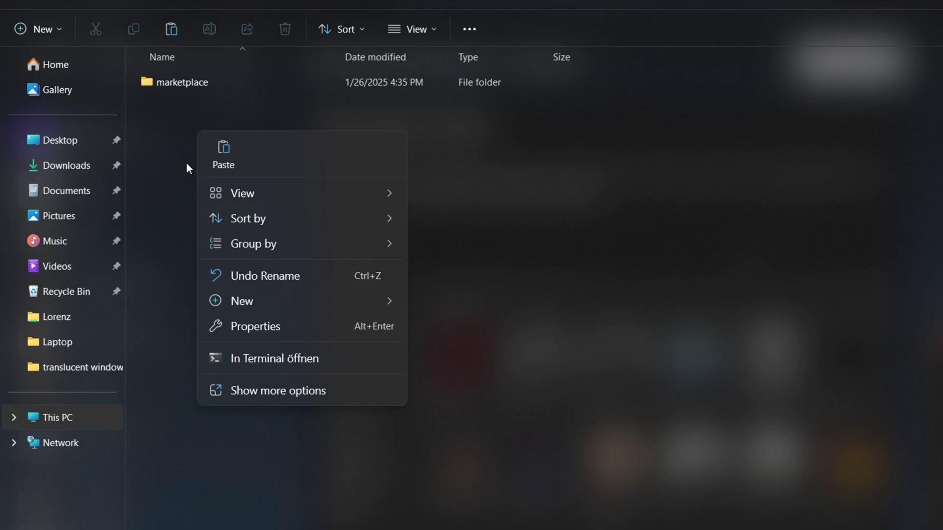
{"action": "left_click", "coordinate": [228, 162]}
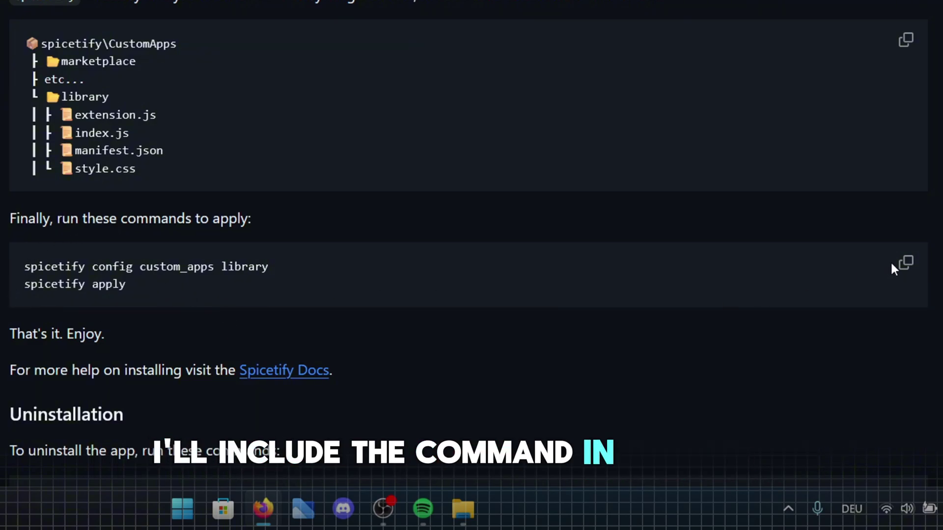
Copy the commands "spicetify config custom_apps library" and "spicetify apply" from the README and run them in Windows PowerShell.
{"action": "left_click", "coordinate": [907, 264]}
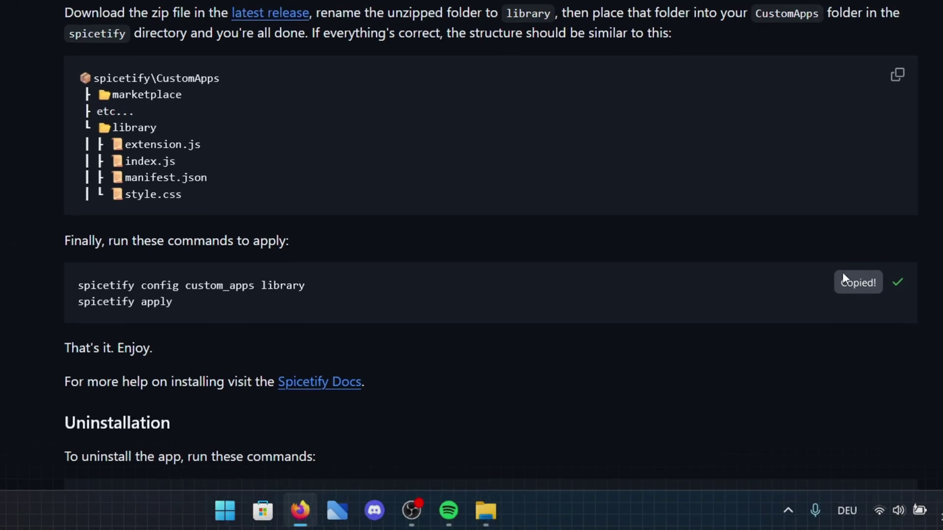
{"action": "left_click", "coordinate": [225, 511]}
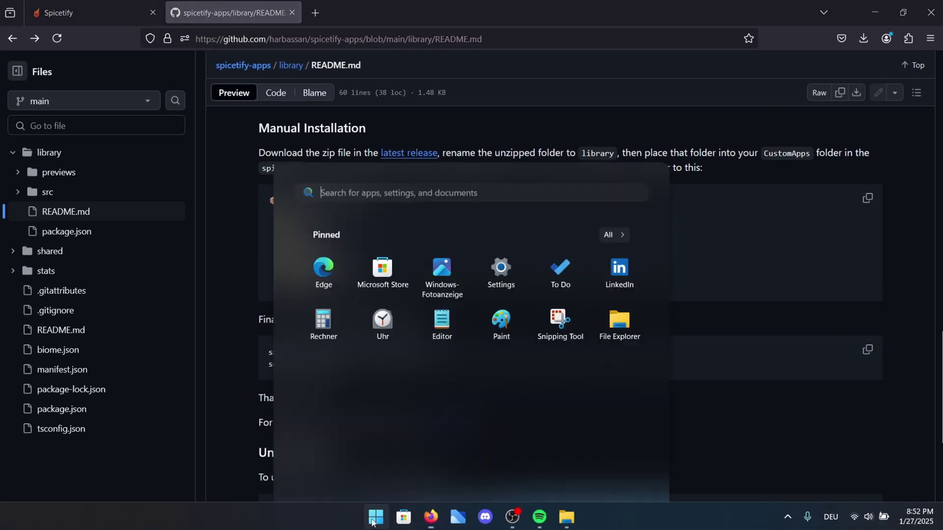
{"action": "type", "text": "power"}
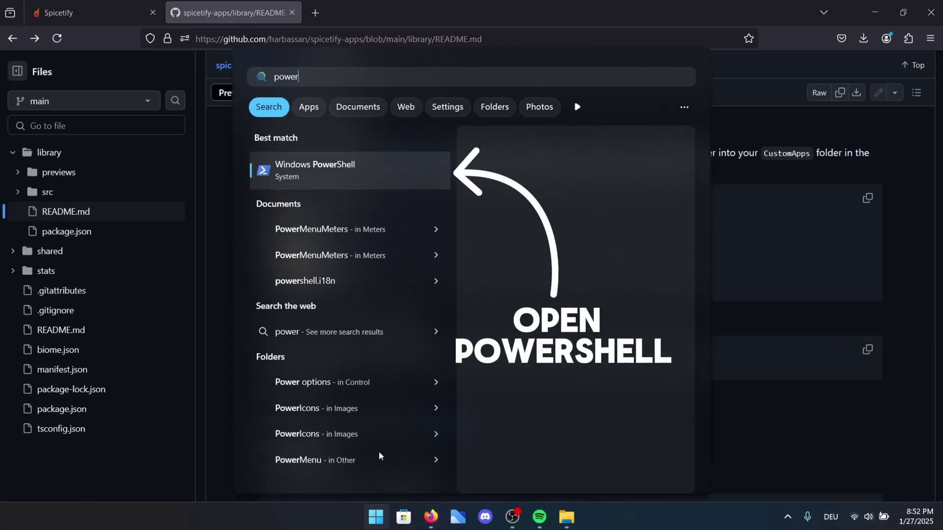
{"action": "left_click", "coordinate": [412, 176]}
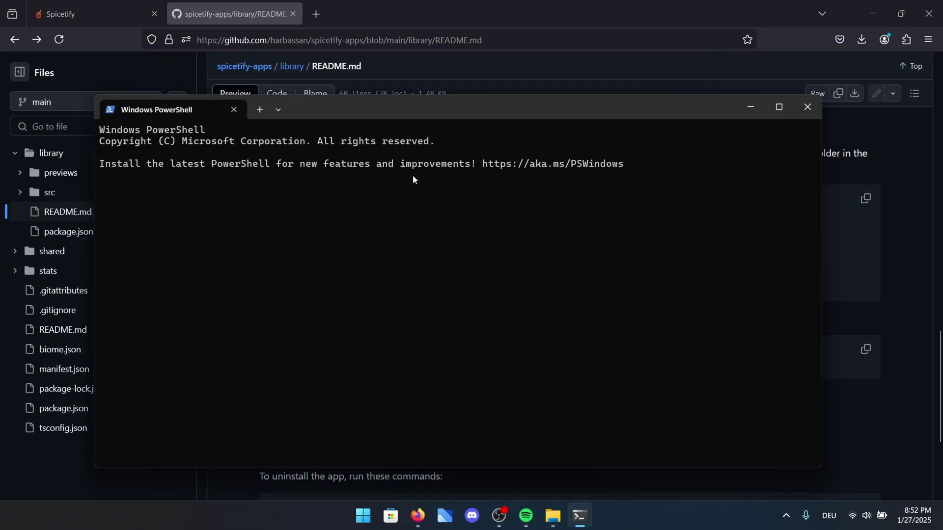
{"action": "key", "text": "ctrl+v"}
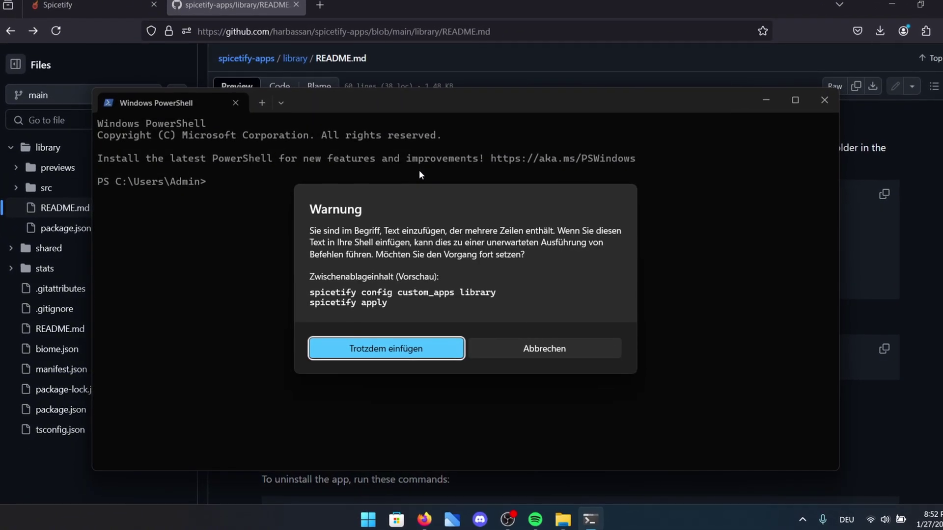
{"action": "left_click", "coordinate": [407, 347]}
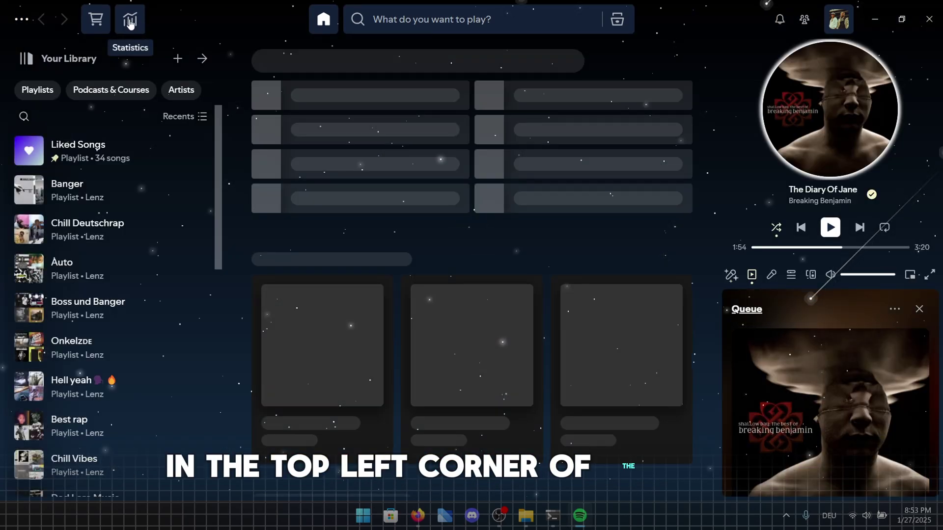
Open the Statistics app in Spotify and look through the top artists, top tracks and top genres for the past month.
{"action": "left_click", "coordinate": [131, 22]}
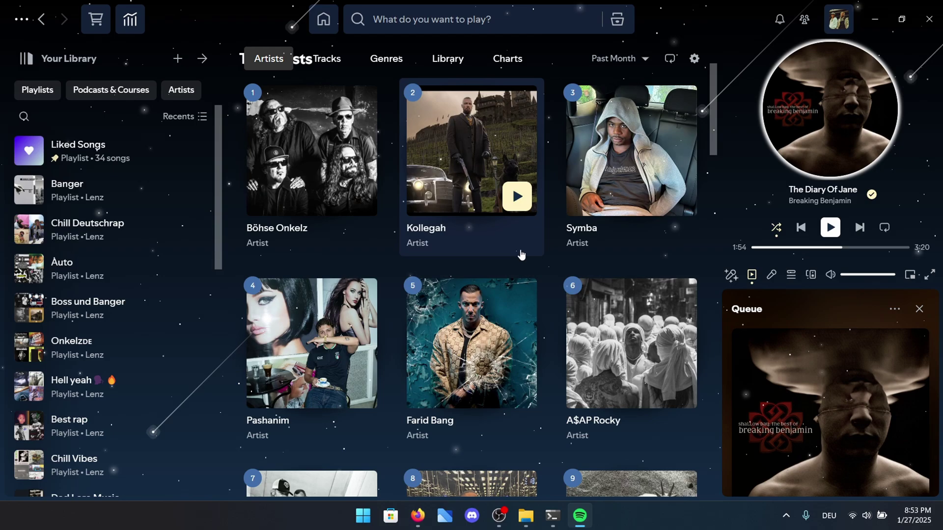
{"action": "scroll", "coordinate": [521, 253], "scroll_direction": "down", "scroll_amount": 5}
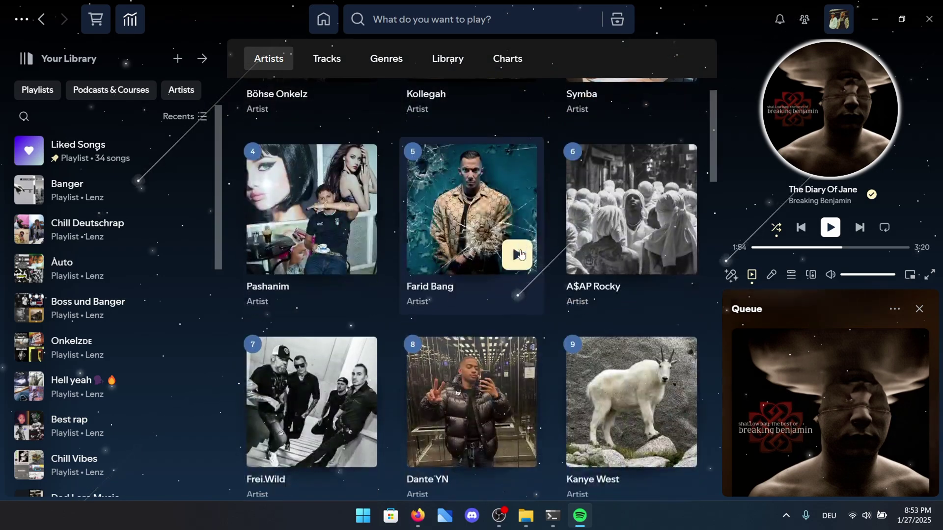
{"action": "scroll", "coordinate": [521, 253], "scroll_direction": "down", "scroll_amount": 8}
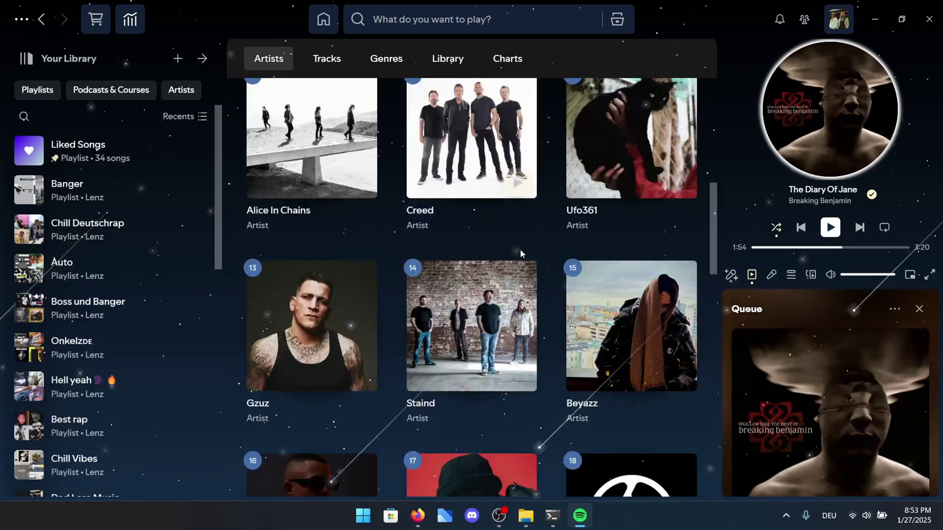
{"action": "scroll", "coordinate": [521, 254], "scroll_direction": "up", "scroll_amount": 5}
{"action": "scroll", "coordinate": [521, 251], "scroll_direction": "up", "scroll_amount": 9}
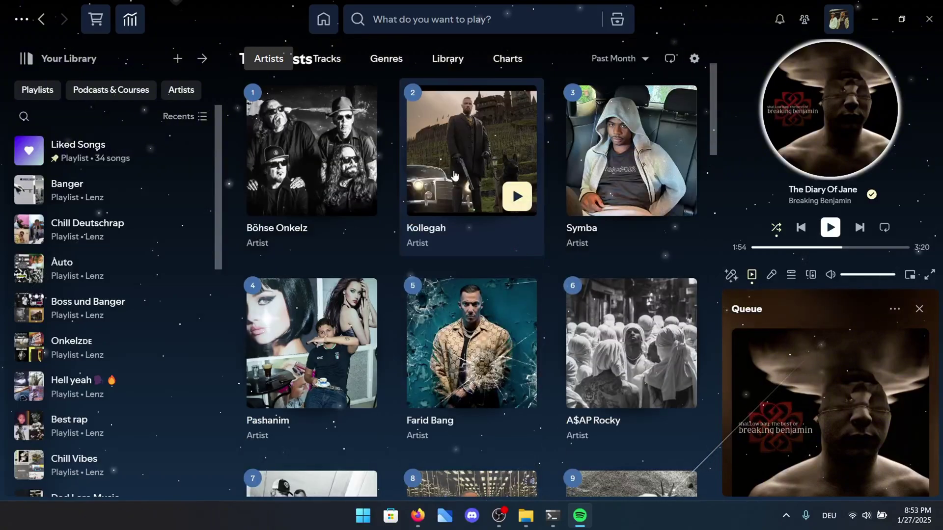
{"action": "left_click", "coordinate": [336, 63]}
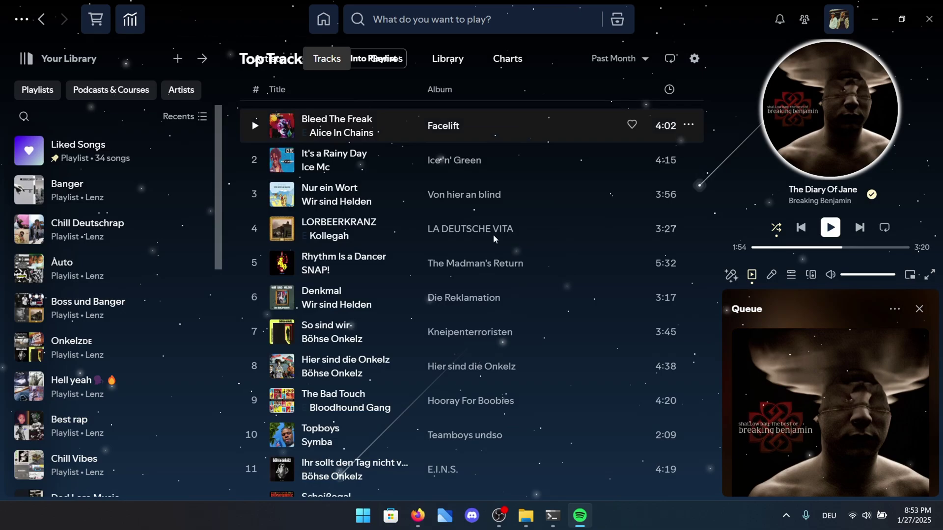
{"action": "scroll", "coordinate": [493, 238], "scroll_direction": "down", "scroll_amount": 6}
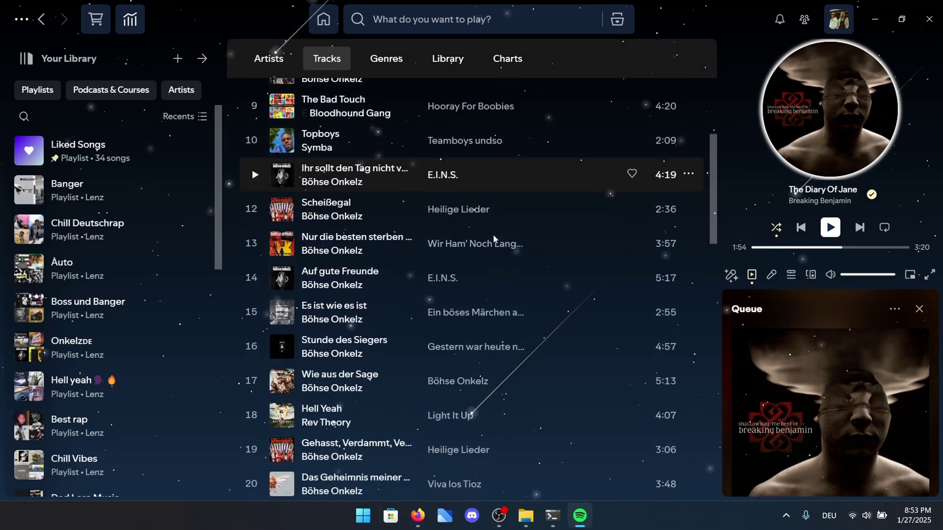
{"action": "scroll", "coordinate": [493, 238], "scroll_direction": "up", "scroll_amount": 5}
{"action": "scroll", "coordinate": [493, 238], "scroll_direction": "up", "scroll_amount": 1}
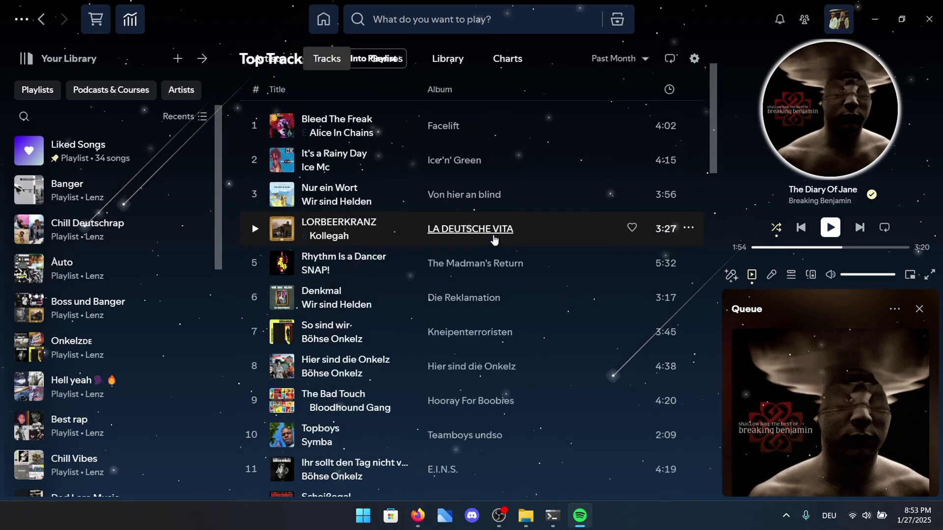
{"action": "left_click", "coordinate": [388, 59]}
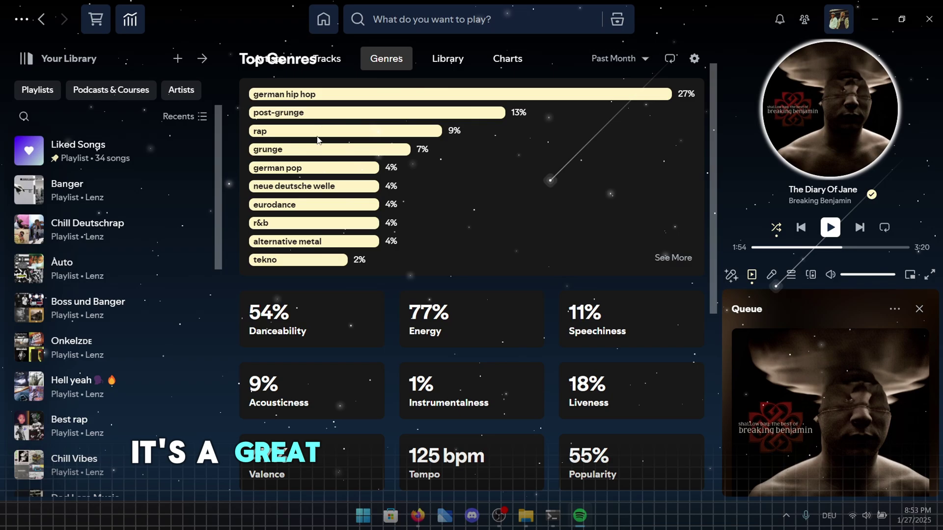
{"action": "scroll", "coordinate": [448, 266], "scroll_direction": "down", "scroll_amount": 3}
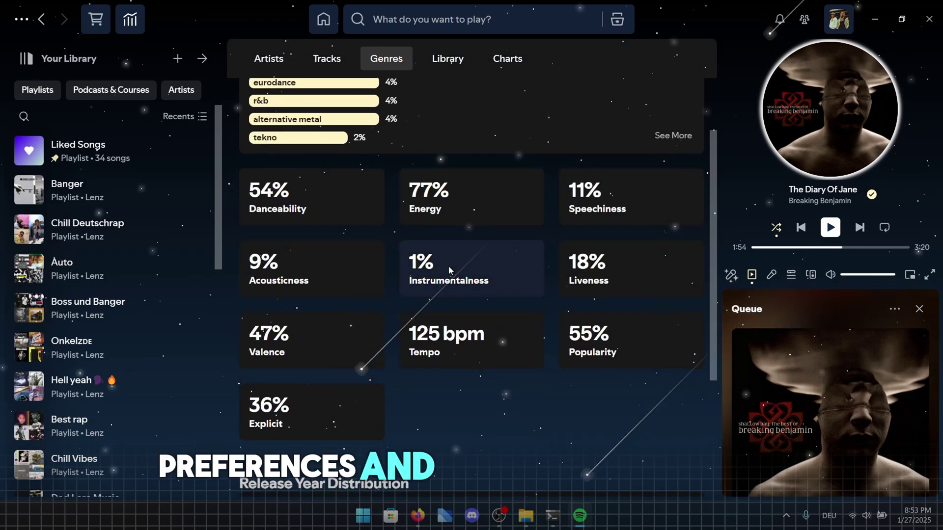